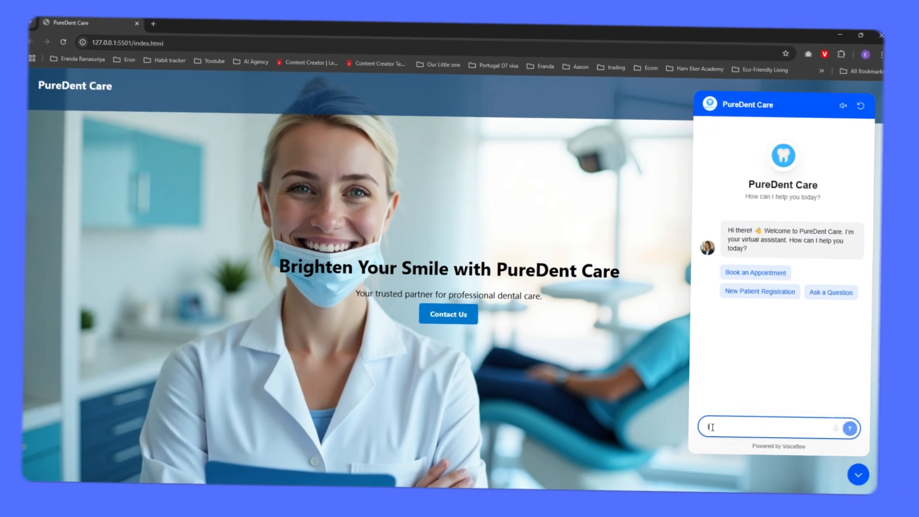
Step: Send the clinic's chat assistant the message "I need to book an appointment"
type("ok an appointm")
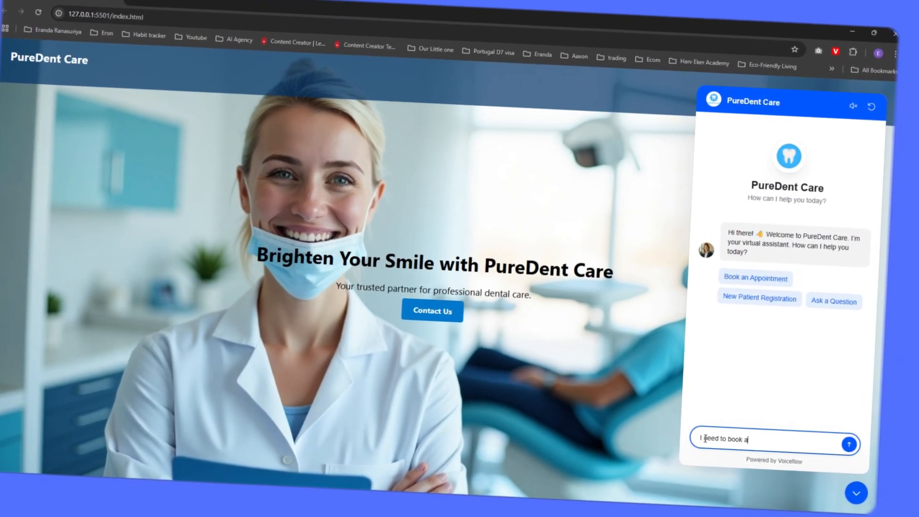
type("ent")
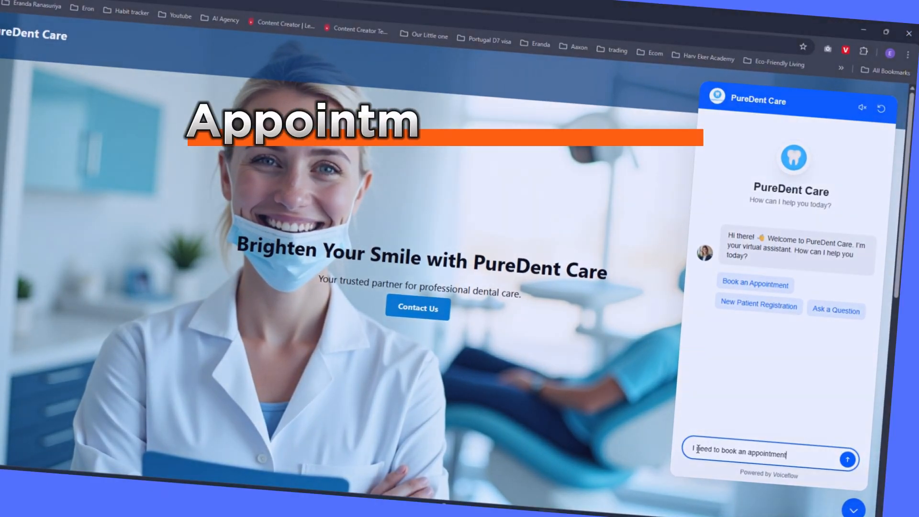
key("Return")
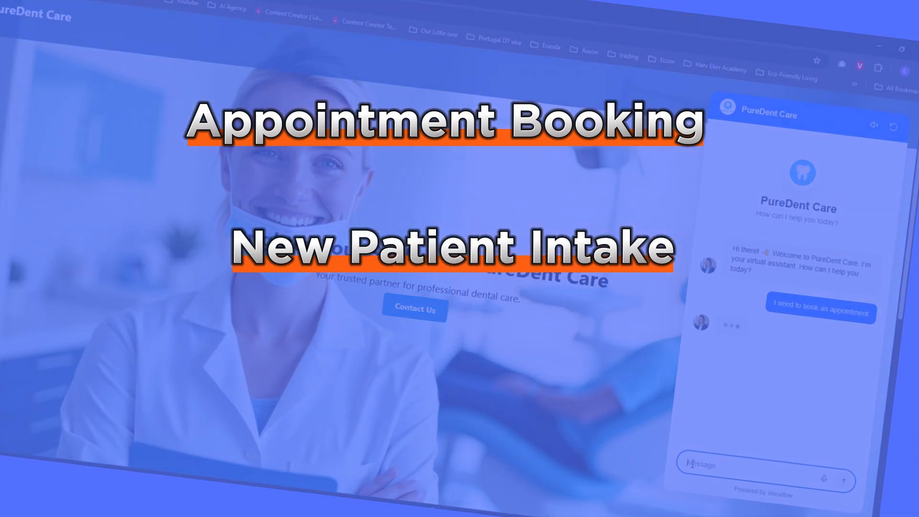
Step: Answer the assistant with "I'm a returning patient" and give "yes regular checkup" as the appointment type
type("n'm a returning patient")
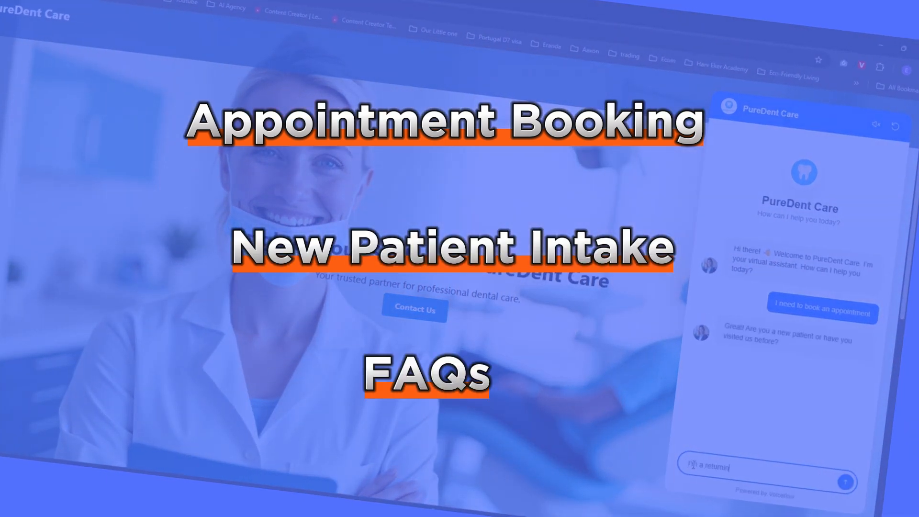
key("Return")
type("yes regular checkup")
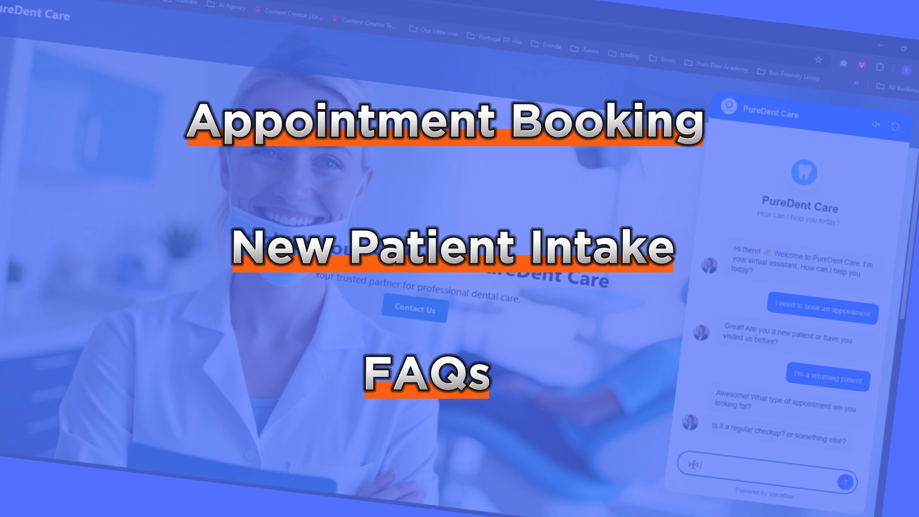
key("Return")
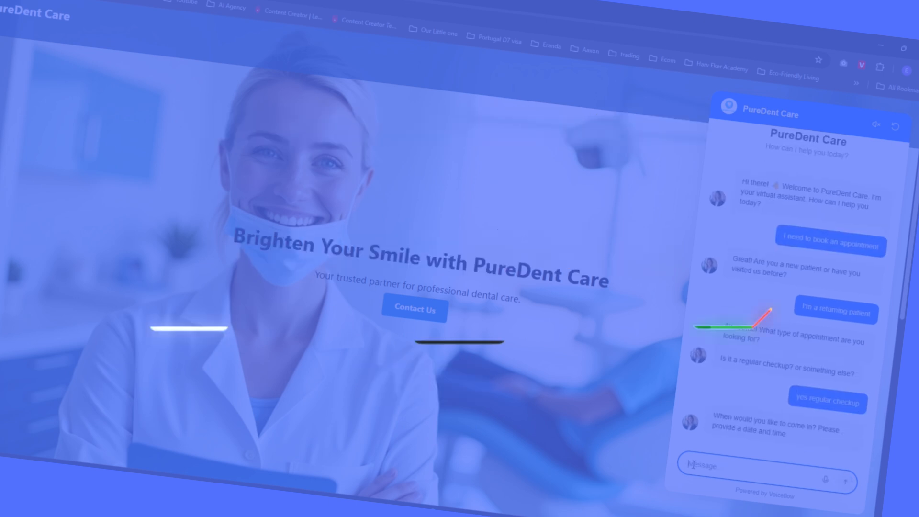
Step: Send "Let's say May 15th at 9am" as the appointment time and start a reply giving the full name and email address
type("Let's say May 15th at 9am")
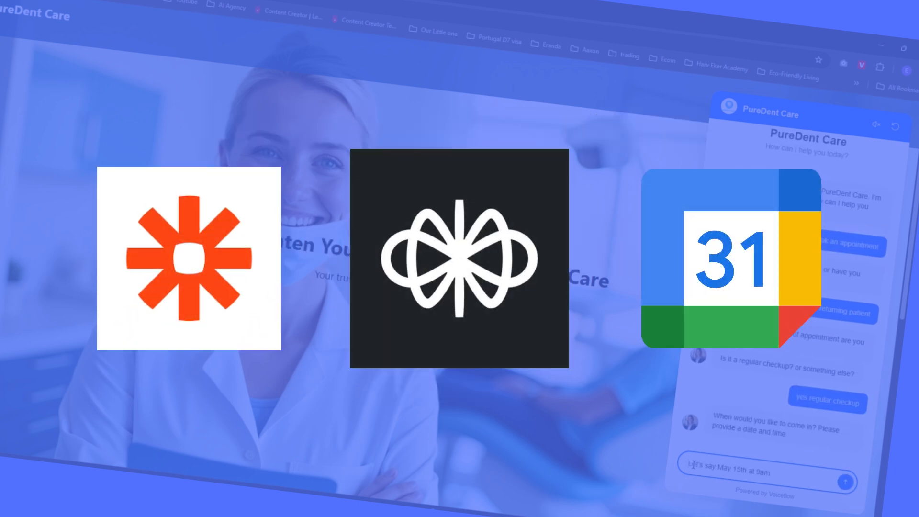
key("Return")
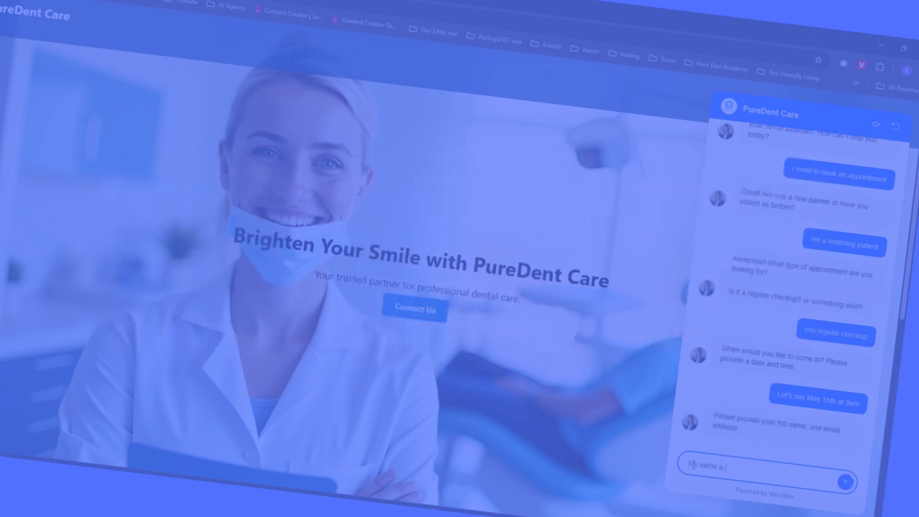
type("ail is")
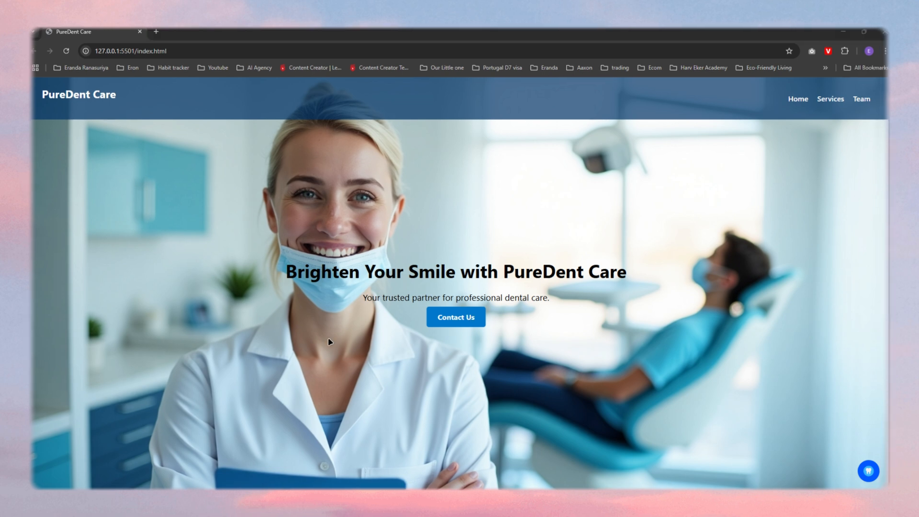
Step: Open the chat assistant and use voice input to say "I need to book an appointment" and "new patient", and answer its registration question
left_click(869, 472)
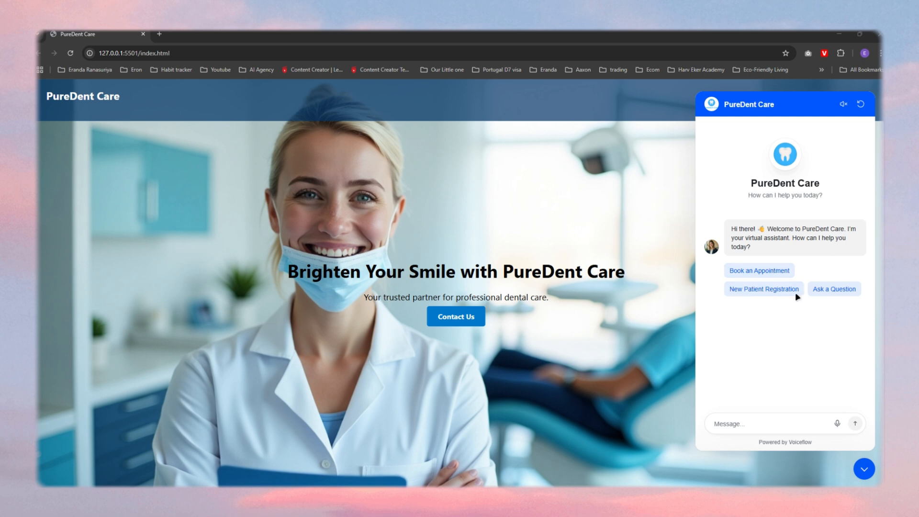
left_click(865, 469)
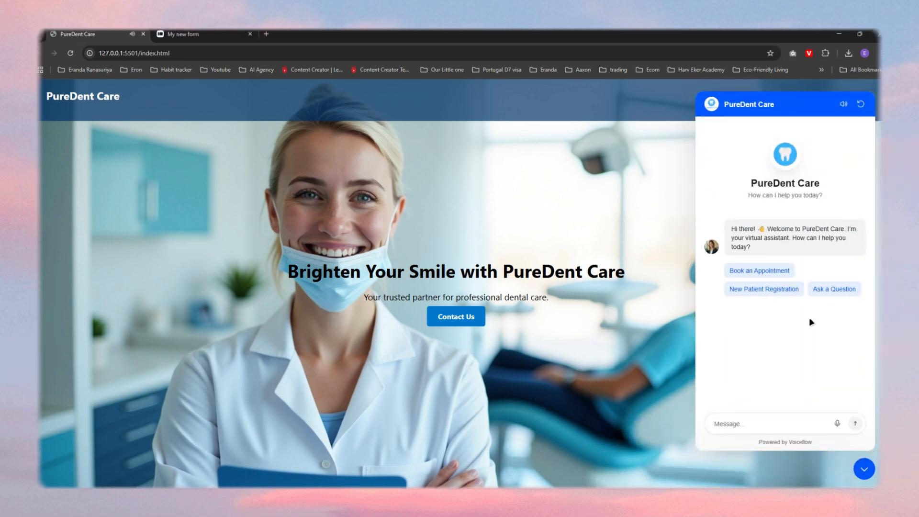
left_click(838, 425)
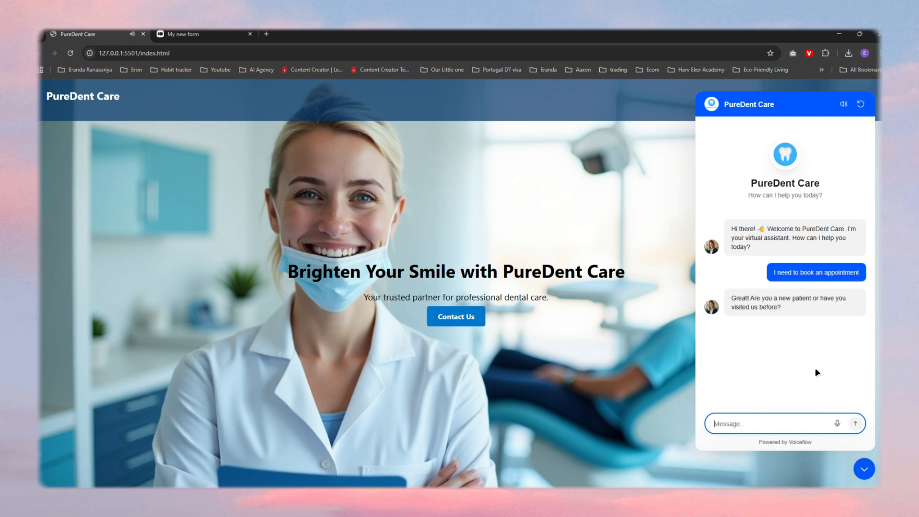
left_click(837, 424)
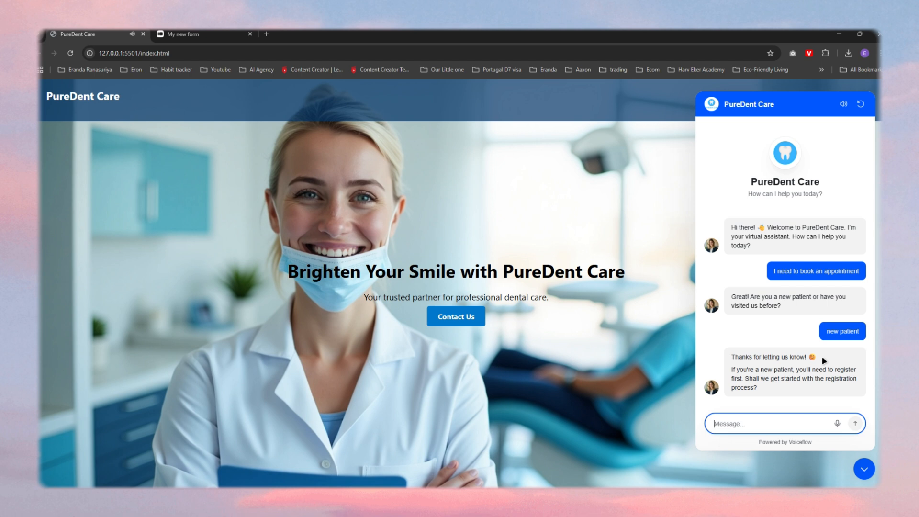
left_click(837, 424)
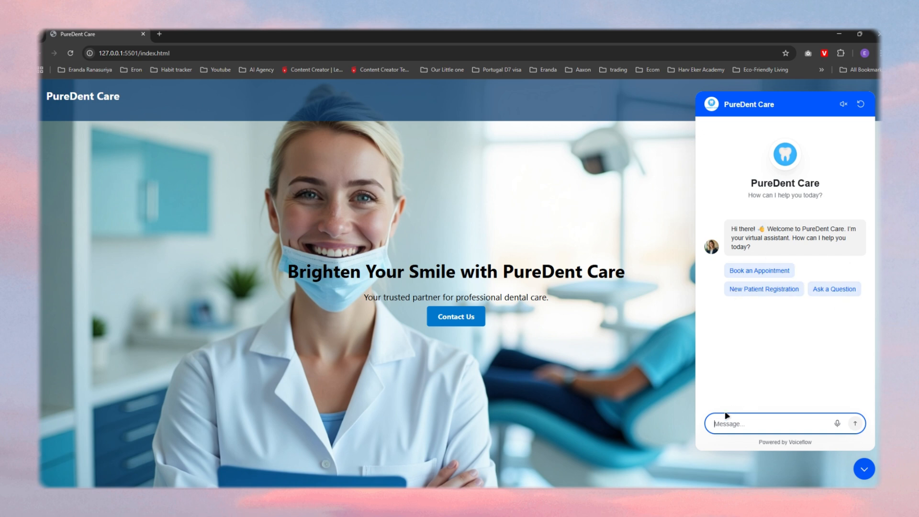
Step: Send the message "I need to book an appointment" in the fresh PureDent Care chat
type("I need to book an appointment")
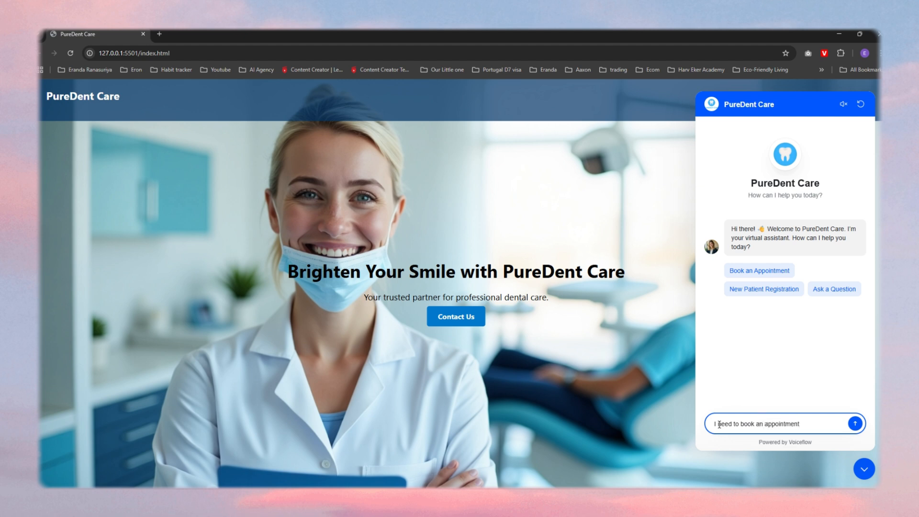
key("Return")
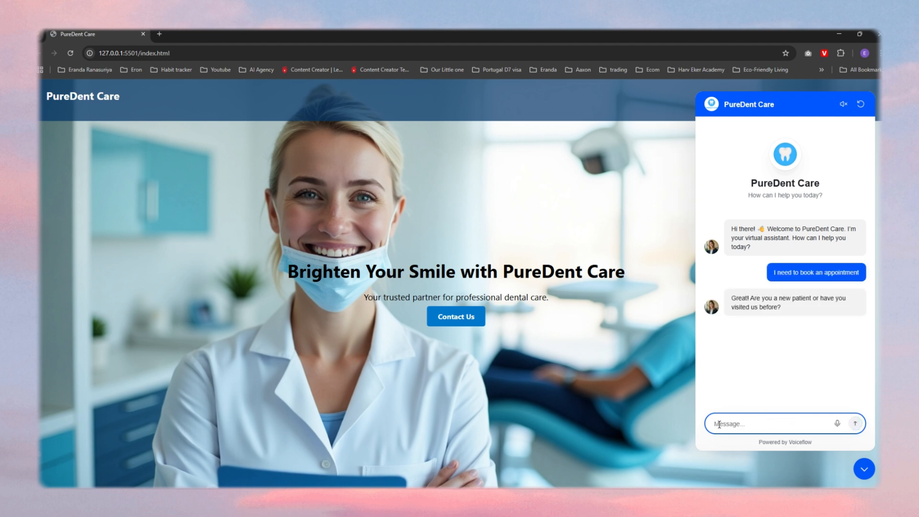
Step: Reply "I'm a returning patient" and choose a regular checkup by answering "yes regular checkup"
type("I'm a returning patient")
key("Return")
type("yes regular checkup")
key("Return")
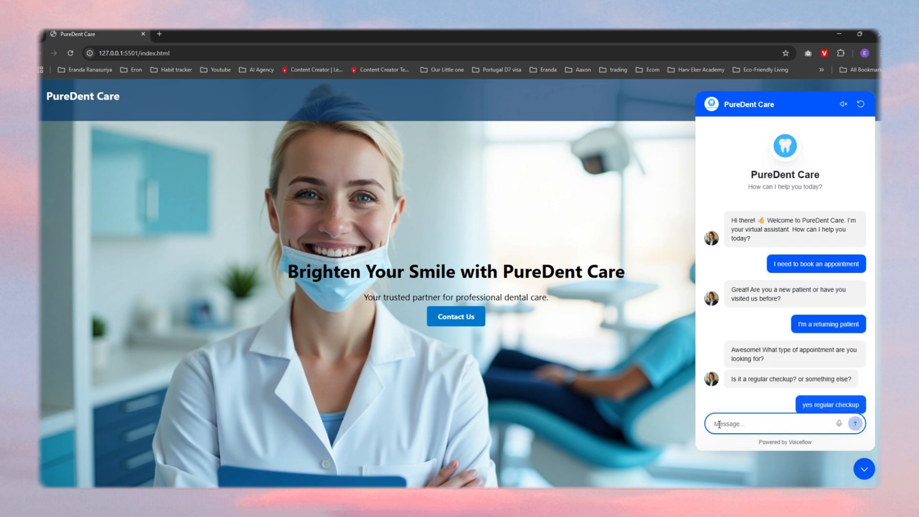
Step: Request the slot with "Let's say May 15th at 9am" and submit the patient's full name and email address
type("Let's say May 15th at 9am")
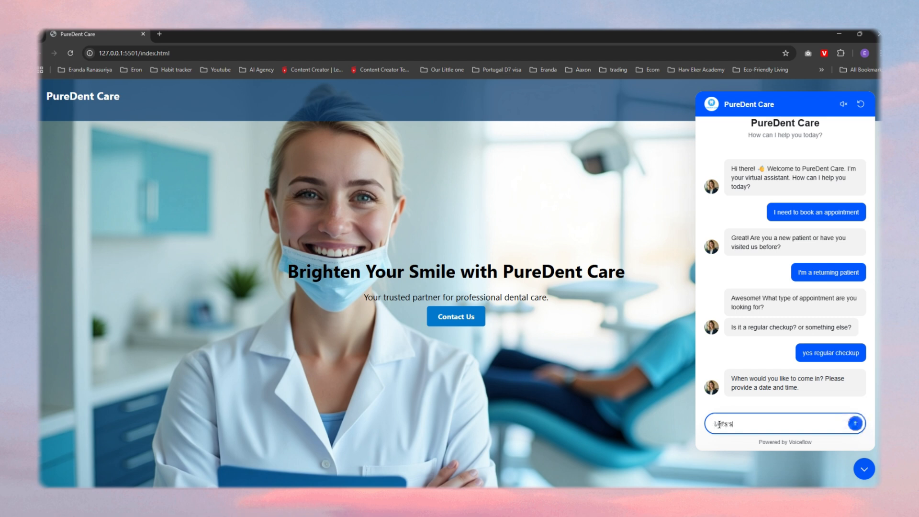
key("Return")
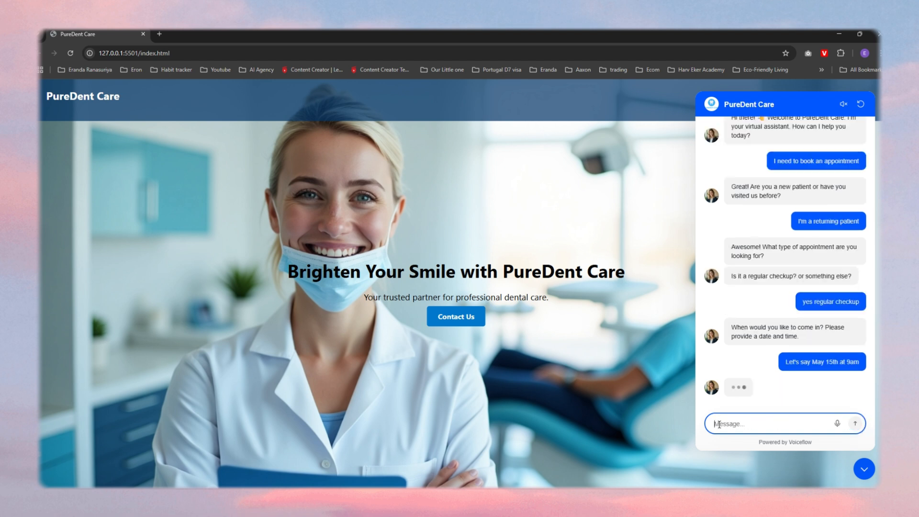
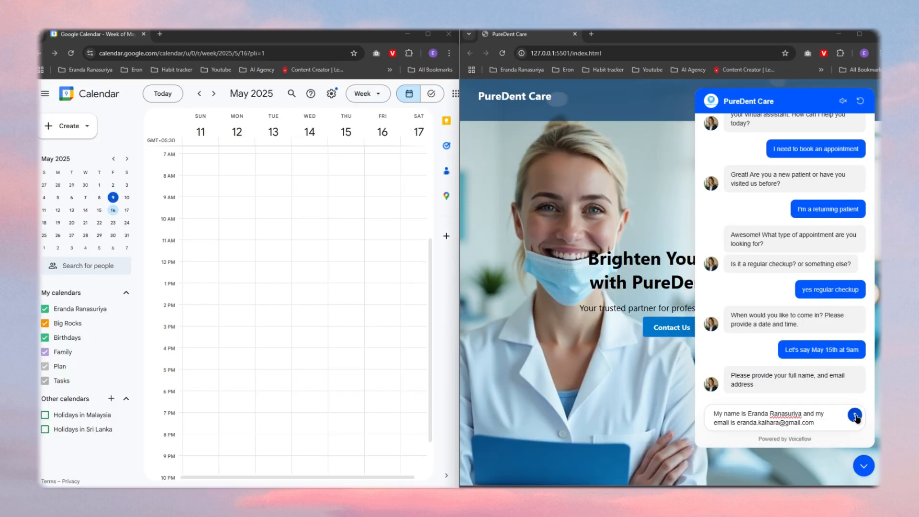
key("Return")
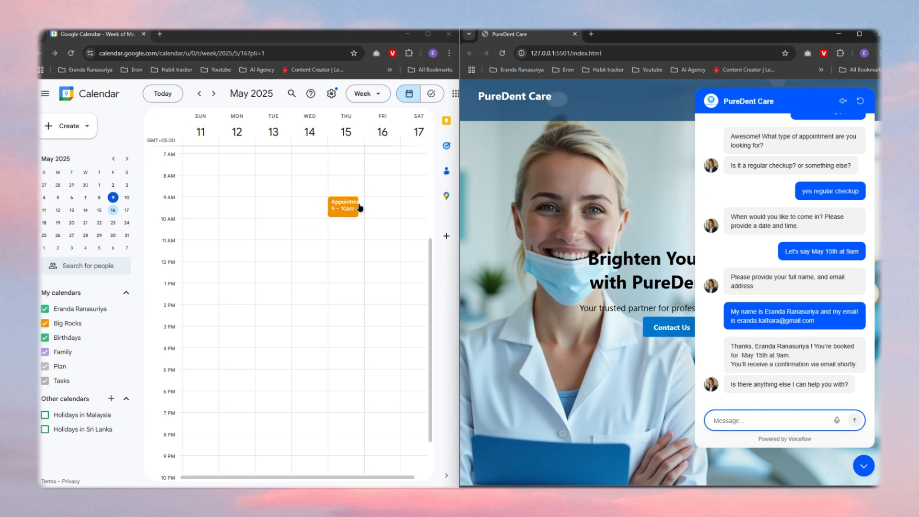
Step: Examine the details of the 9 AM appointment on Thursday, May 15 in Google Calendar, and close them
left_click(342, 210)
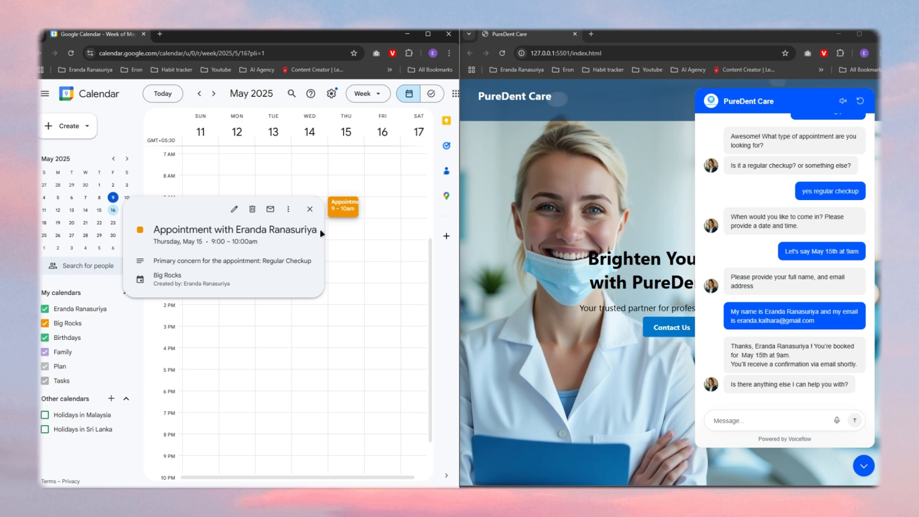
left_click(310, 208)
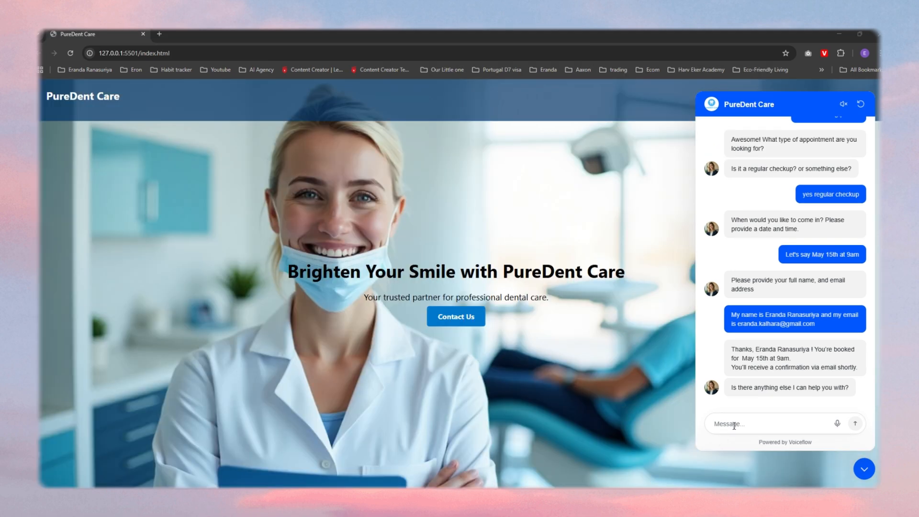
Step: Return to the PureDent Care chat and ask "yes can I know your opening hours?"
left_click(735, 425)
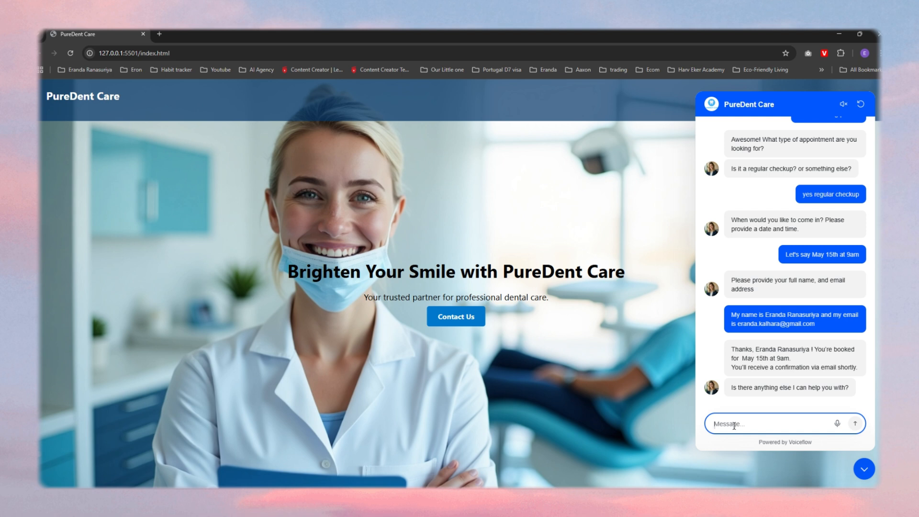
type("yes can I know your opening hours")
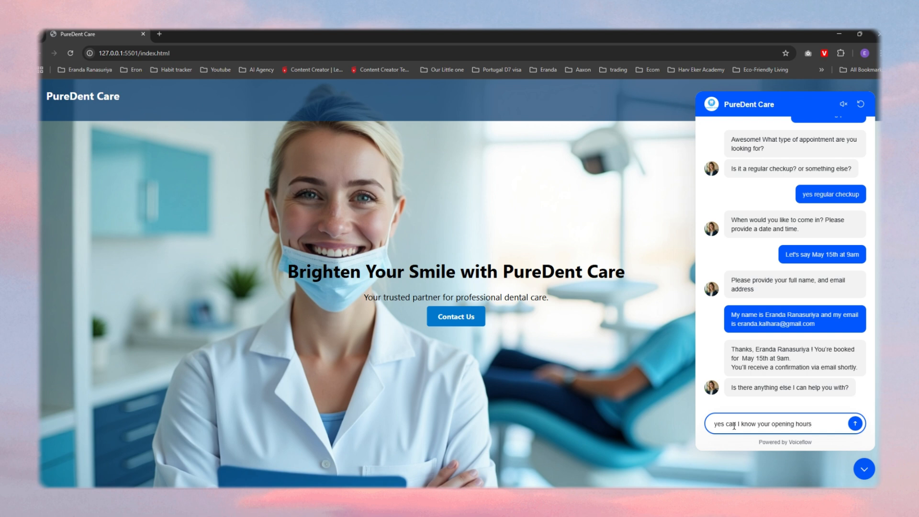
type("?")
key("Return")
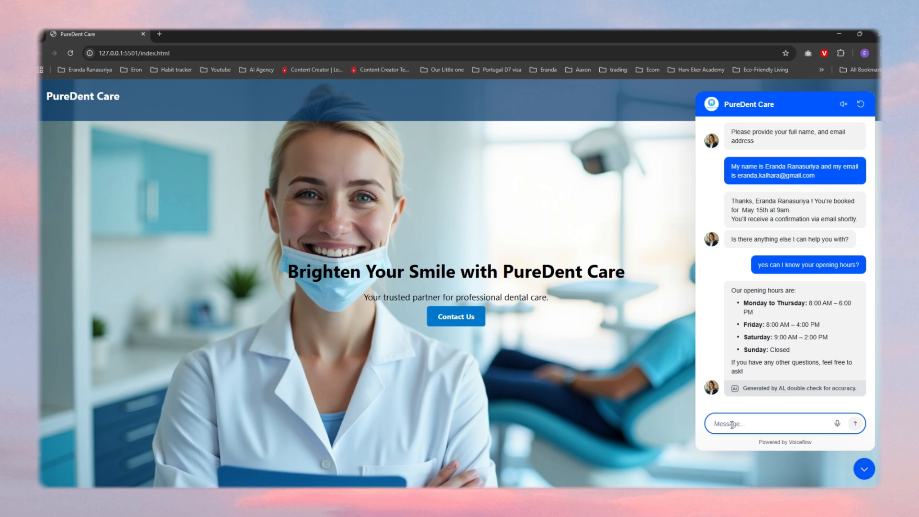
Step: End the conversation by sending "alright thanks." and "have a nice one. bye"
type("alright thanks.")
key("Return")
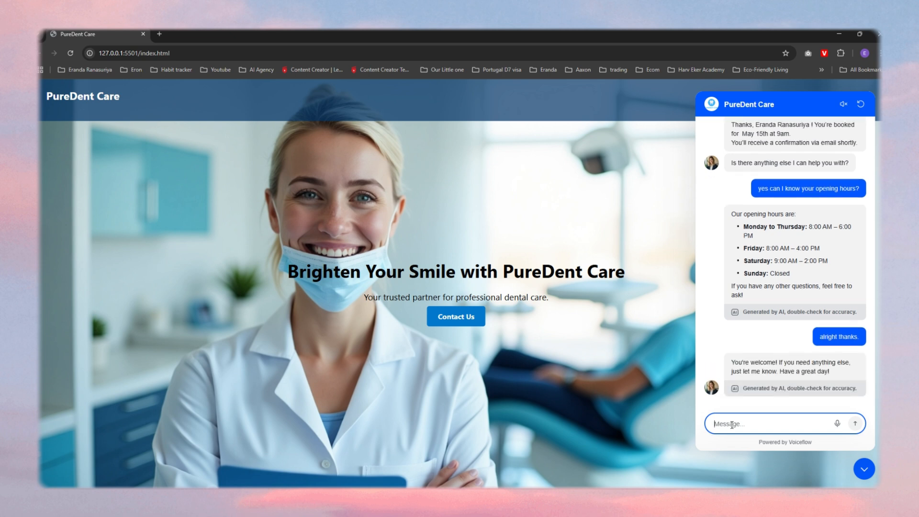
type("have a nice one. bye")
key("Return")
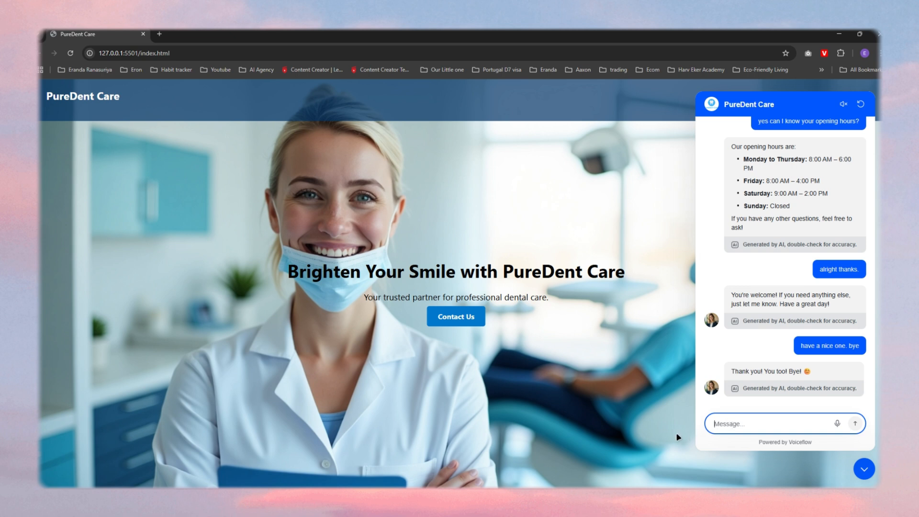
Step: Start a new chat with the assistant and choose New Patient Registration
left_click(537, 475)
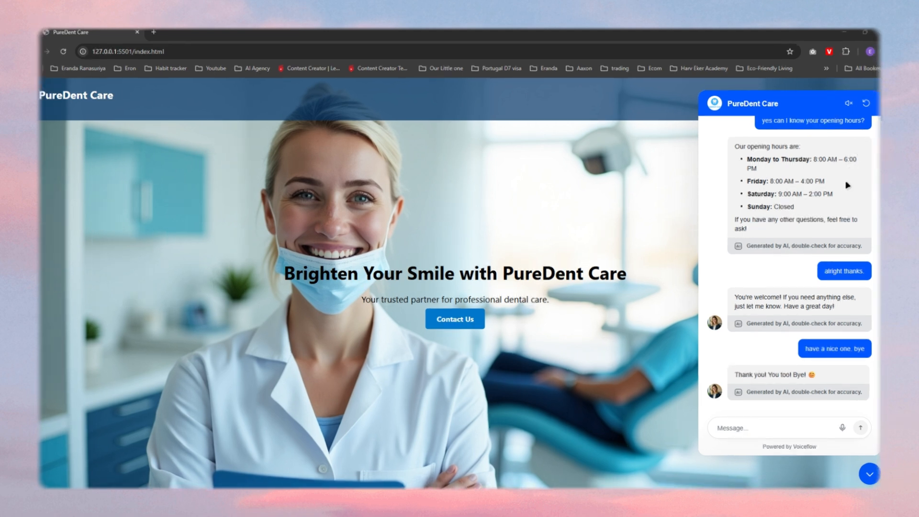
left_click(866, 103)
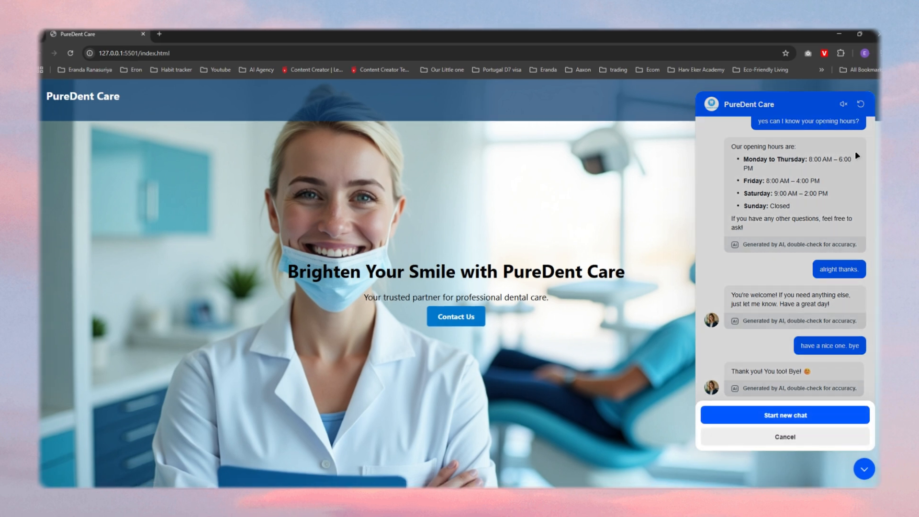
left_click(786, 416)
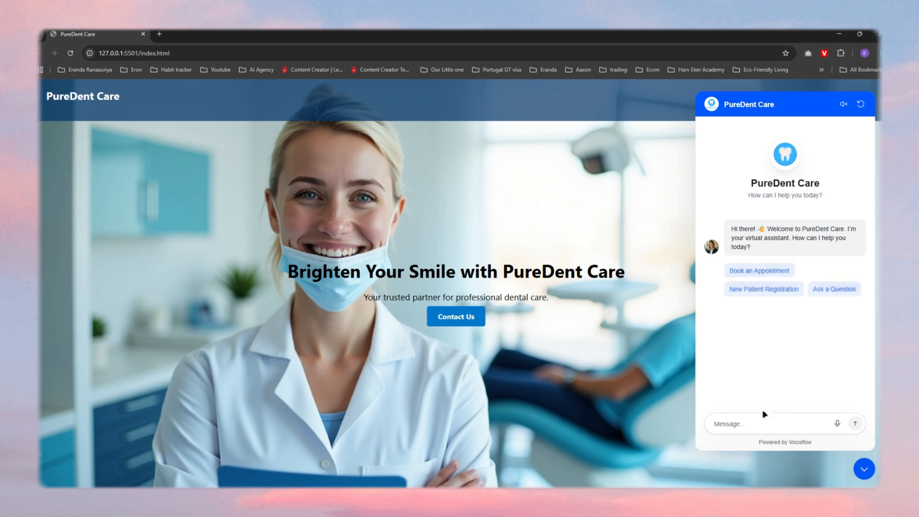
left_click(741, 297)
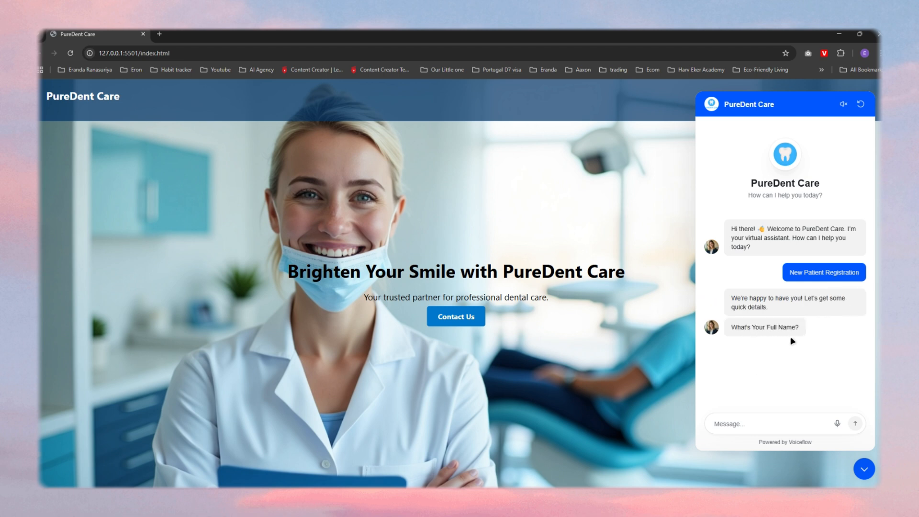
Step: Submit the new patient's full name in reply to the assistant's question
left_click(764, 423)
type("Ja")
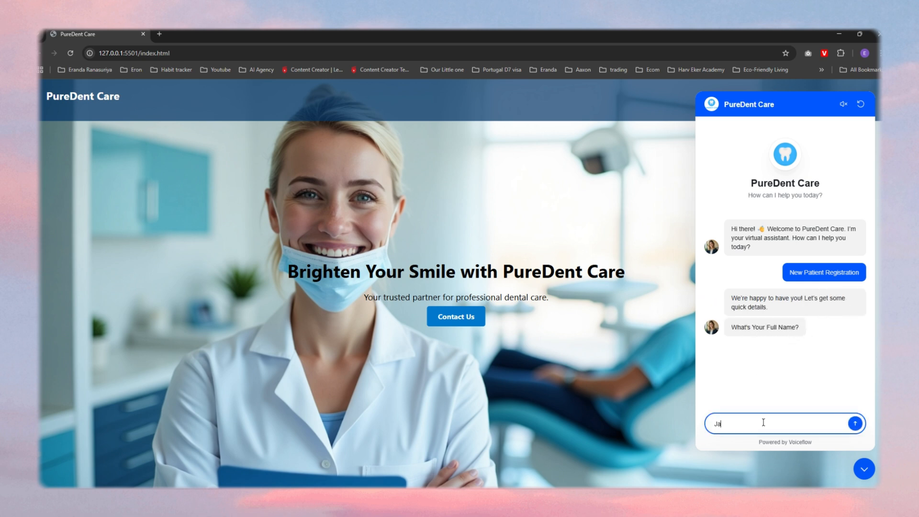
type("ne Doe")
key("Return")
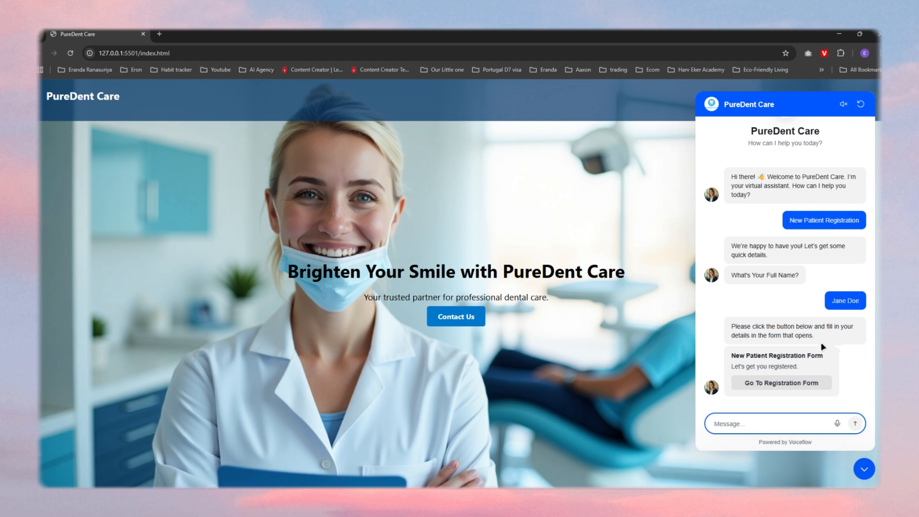
Step: Open the New Patient Registration Form offered in the chat and start filling it in
left_click(771, 386)
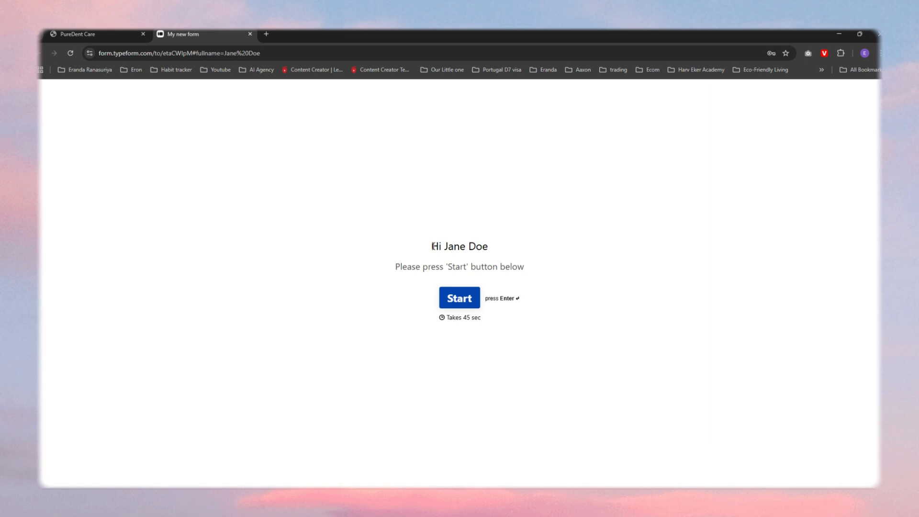
left_click_drag(433, 246, 489, 246)
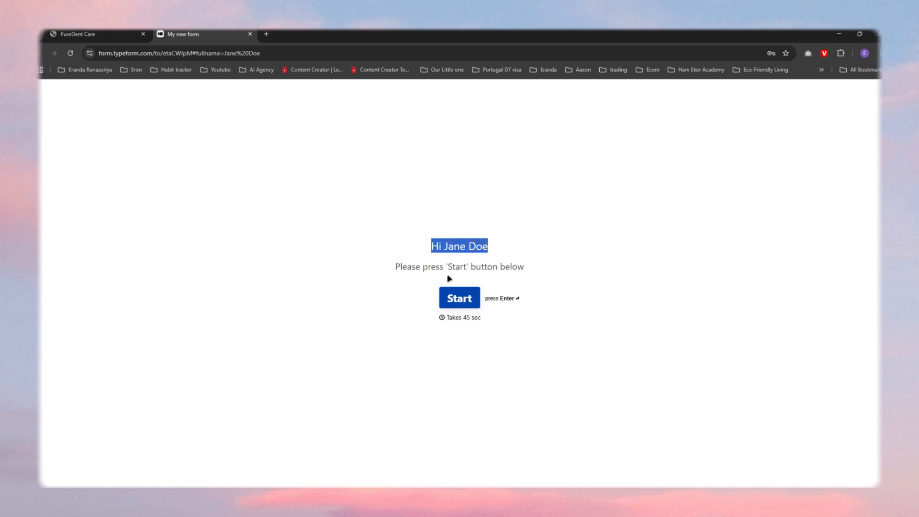
left_click(433, 270)
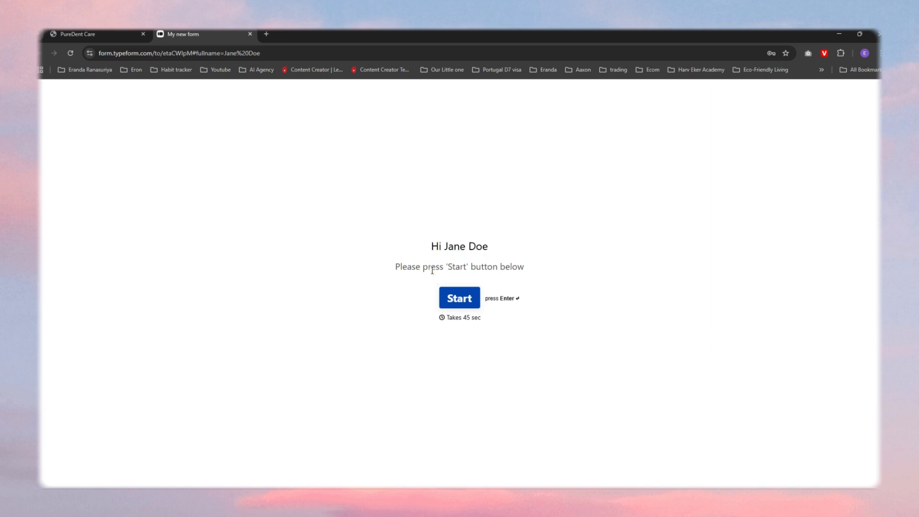
left_click(460, 299)
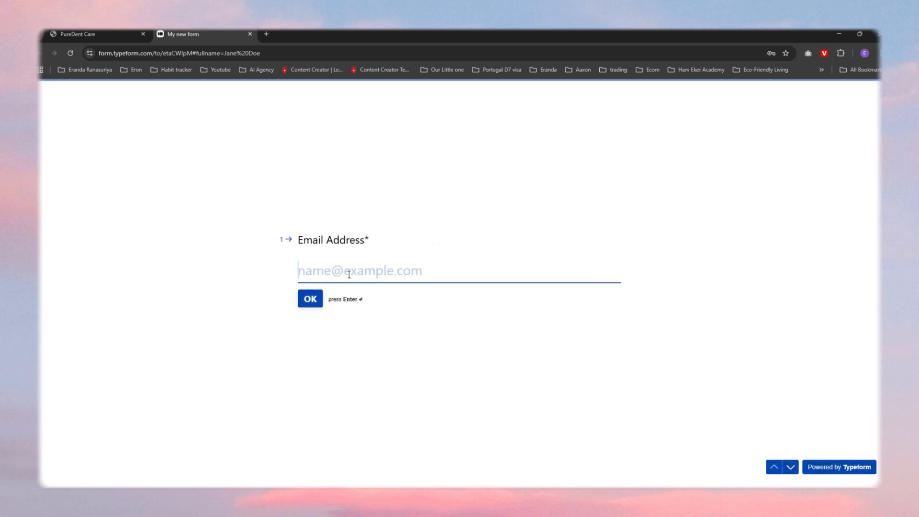
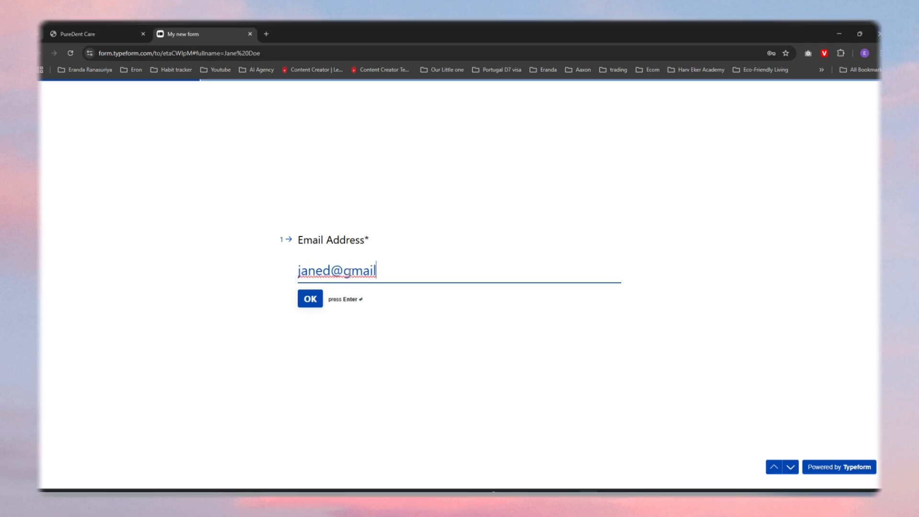
Step: Enter the patient's email address as the first answer of the registration form
key("Return")
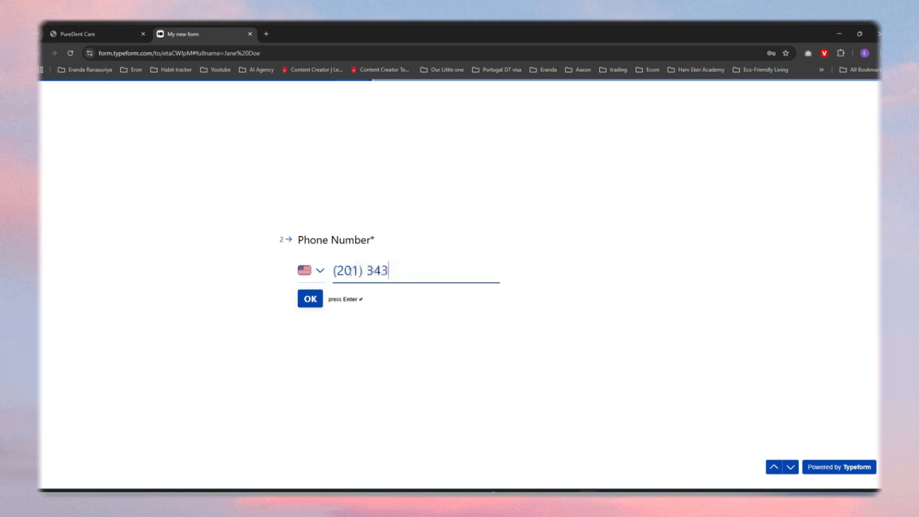
Step: Fill in the patient's phone number and date of birth in the registration form
key("Return")
type("0204")
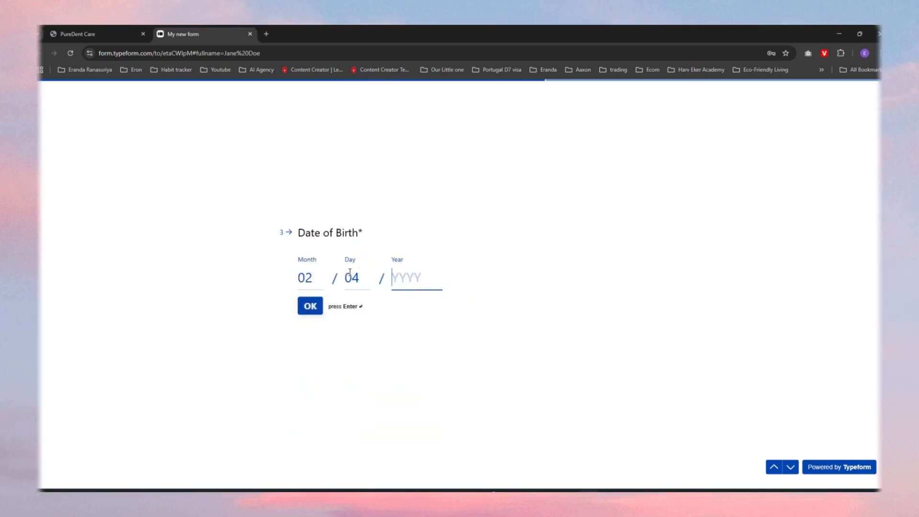
type("2000")
key("Return")
Step: Enter Dentcare as the insurance provider and "Tooth pain" as the primary concern, and submit the form
type("Dentcare")
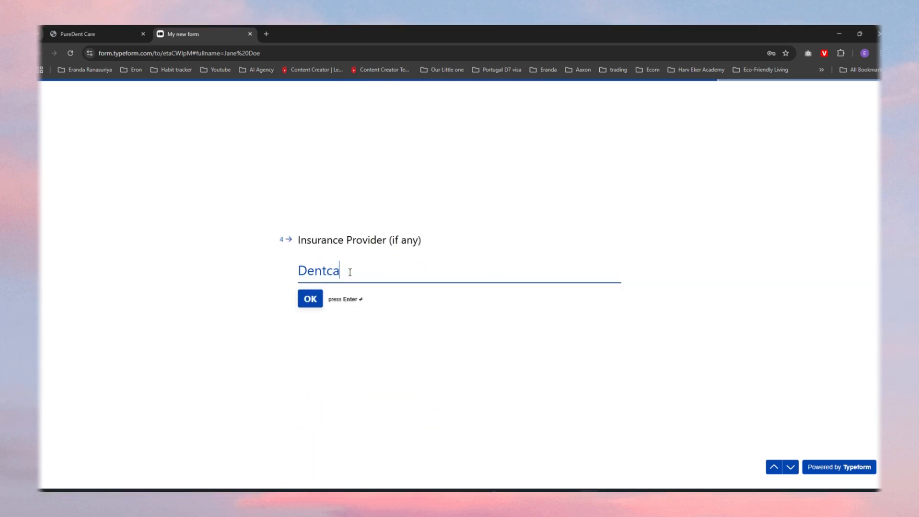
key("Return")
type("Tooth pain")
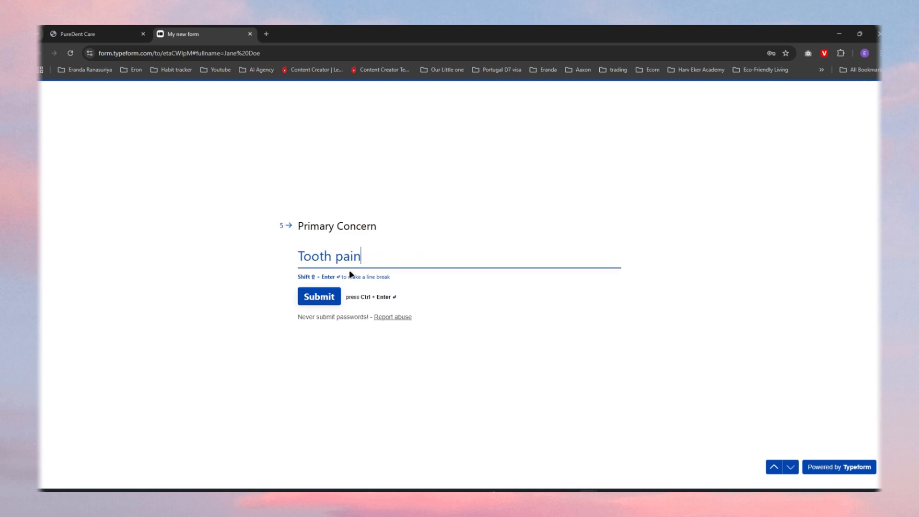
left_click(333, 298)
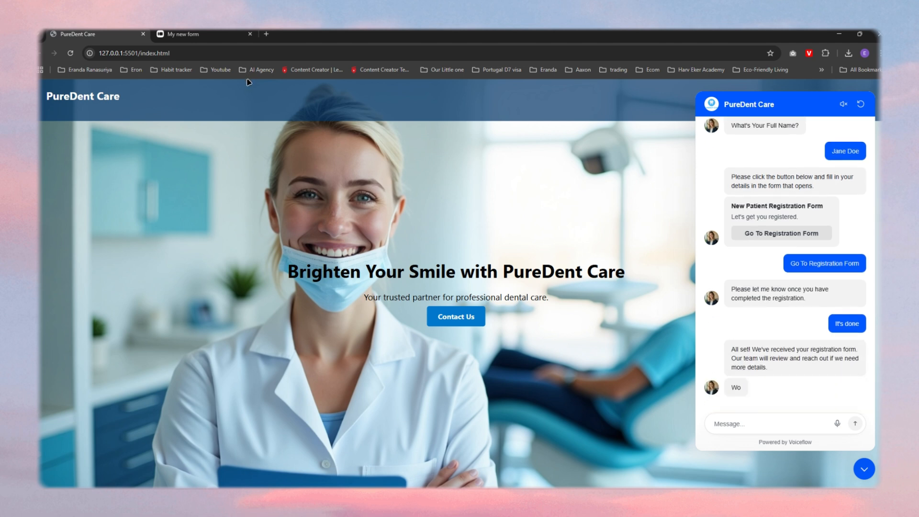
Step: Close the registration form and reply "yes" to the assistant's offer to schedule an appointment
left_click(250, 34)
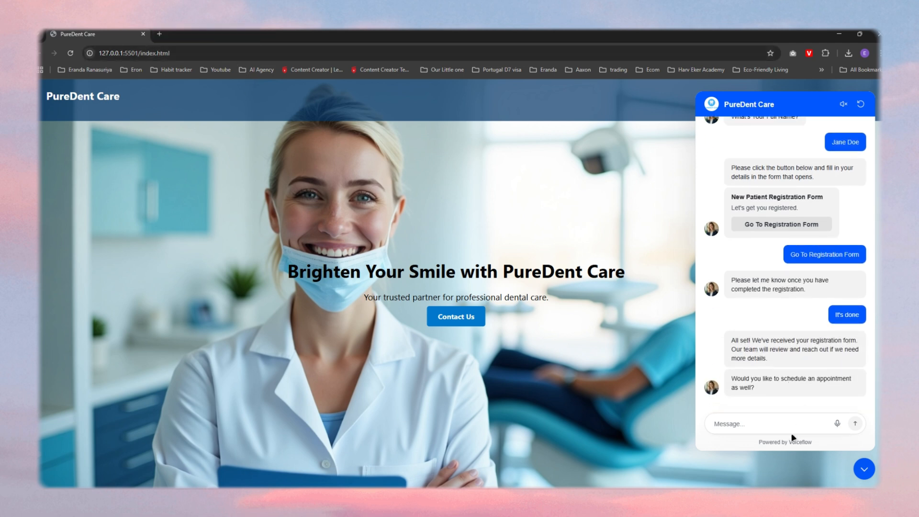
left_click(749, 424)
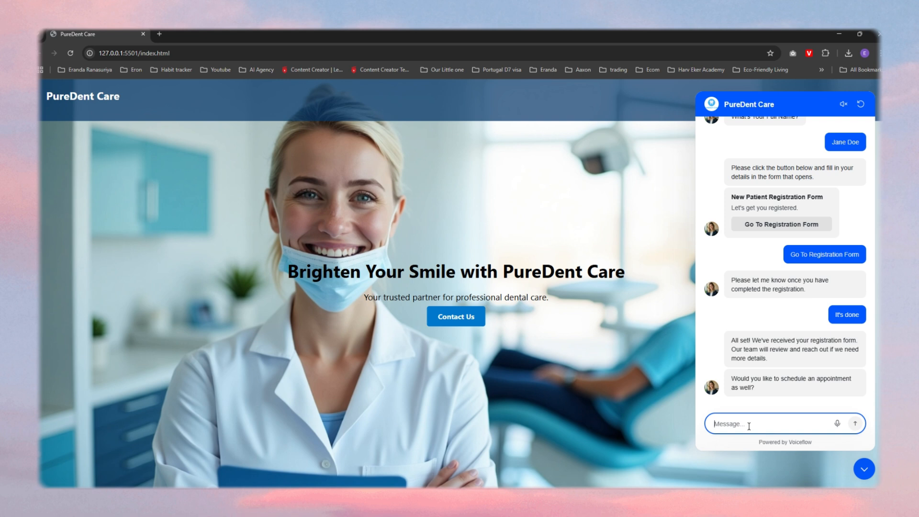
type("yes")
key("Return")
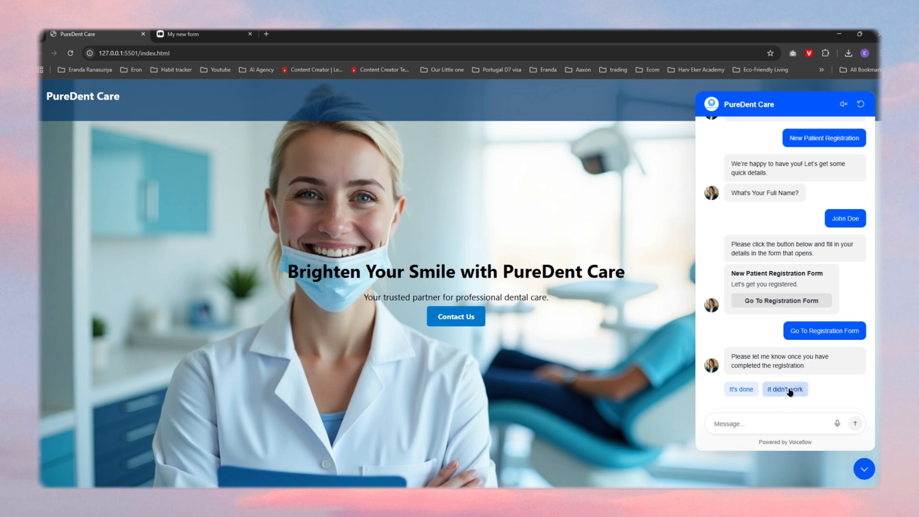
Step: Tell the assistant the registration didn't work and choose to speak to the front desk team
left_click(783, 394)
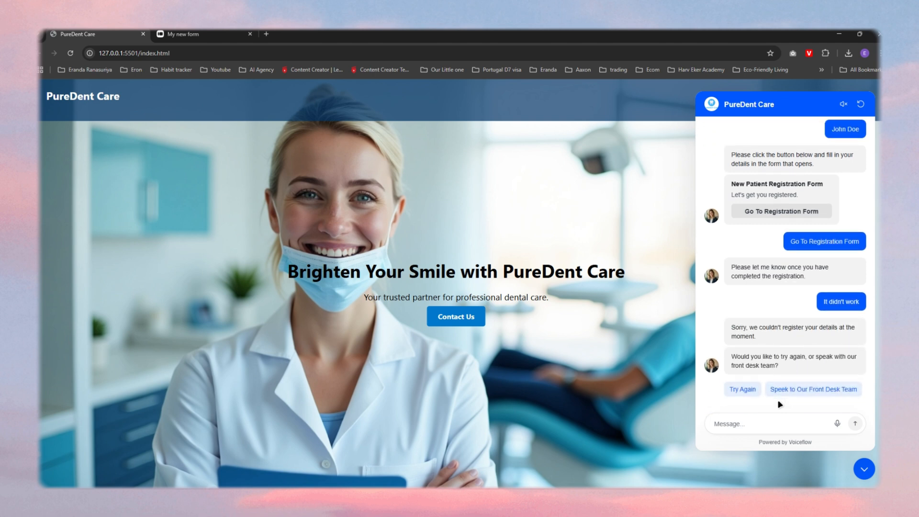
left_click(798, 390)
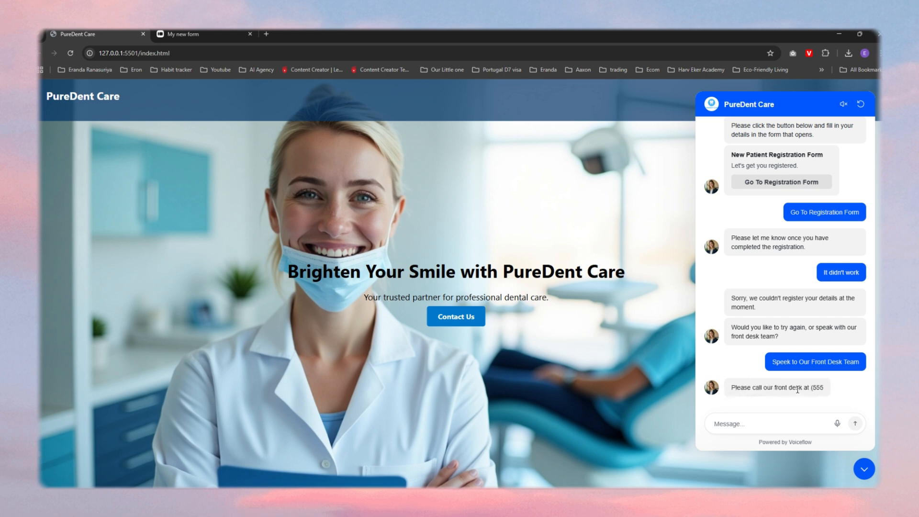
scroll(797, 375, "down", 2)
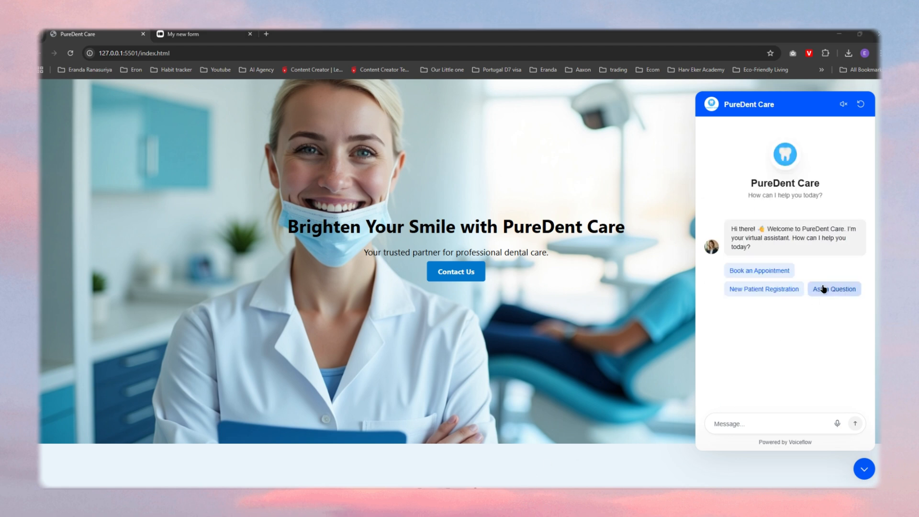
Step: Choose Ask a Question in the chat and send "what are the accepted insurance providers?"
left_click(722, 426)
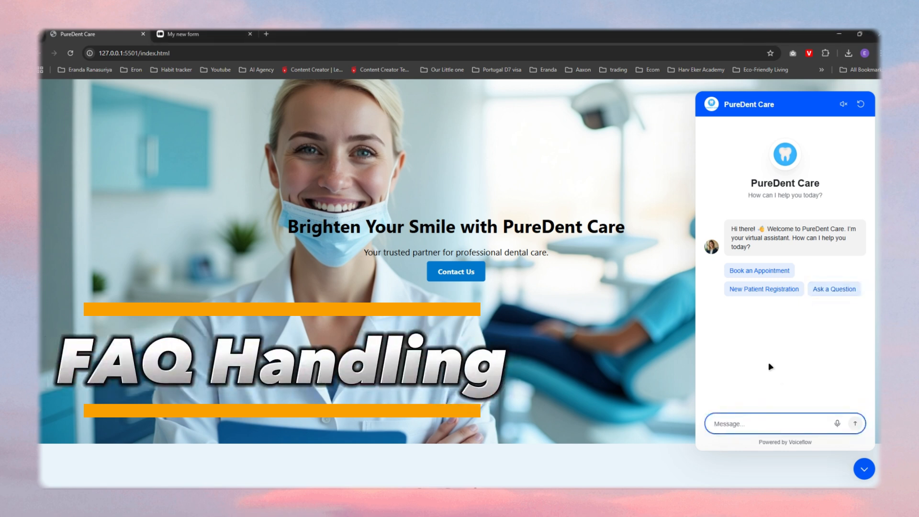
left_click(830, 294)
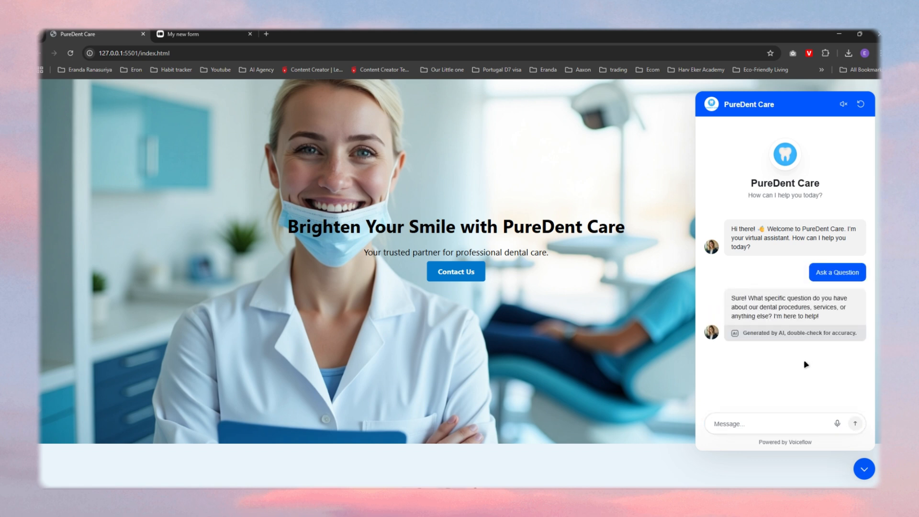
left_click(743, 425)
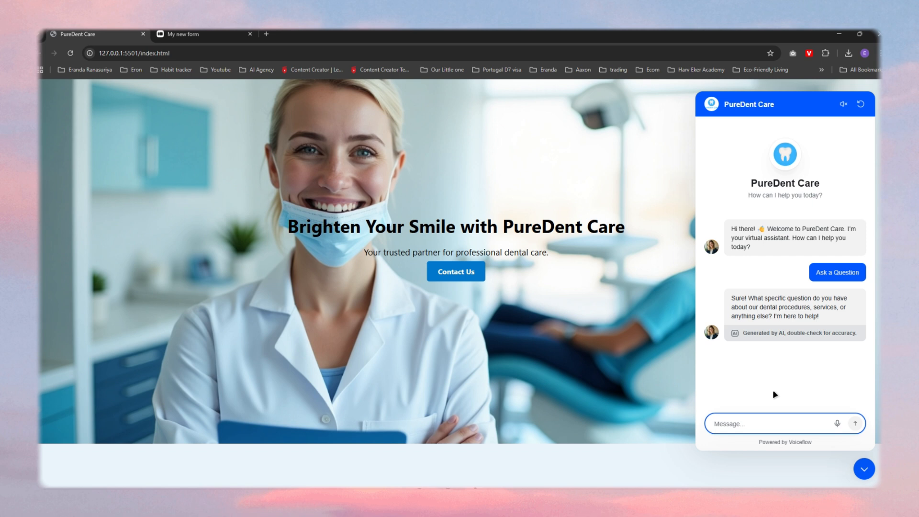
type("what are the accepted")
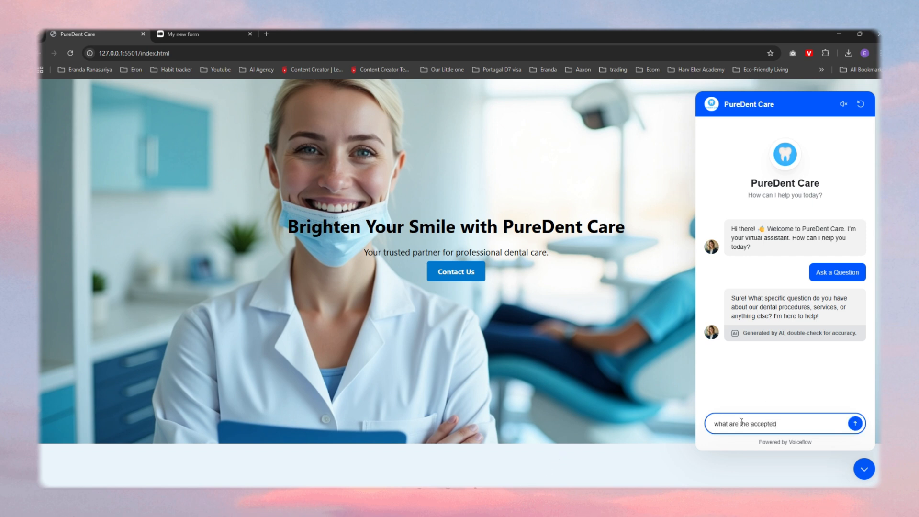
type(" insurance providers?")
key("Return")
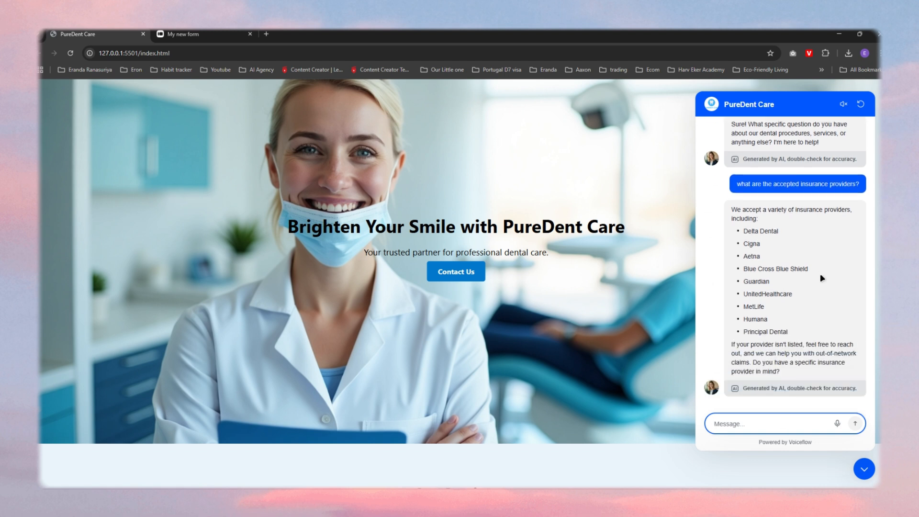
Step: Examine the assistant's insurance answer, highlighting the advice on unlisted providers and its closing question
left_click(747, 347)
left_click_drag(747, 347, 857, 348)
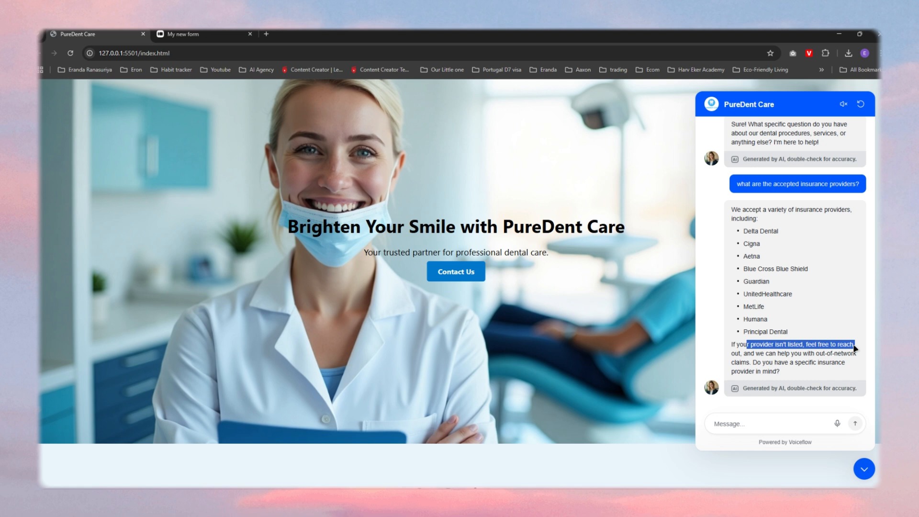
left_click(758, 363)
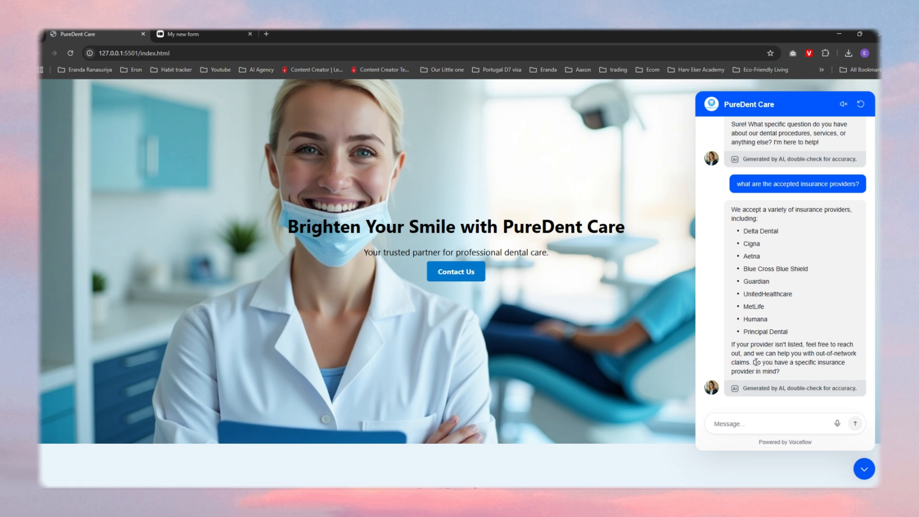
left_click_drag(757, 362, 798, 371)
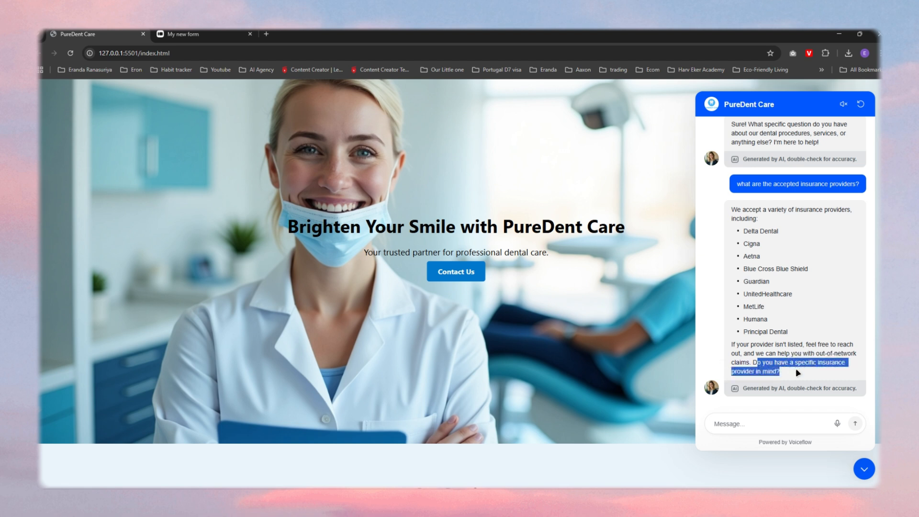
Step: Ask the assistant "What if I don't have insurance?"
left_click(747, 424)
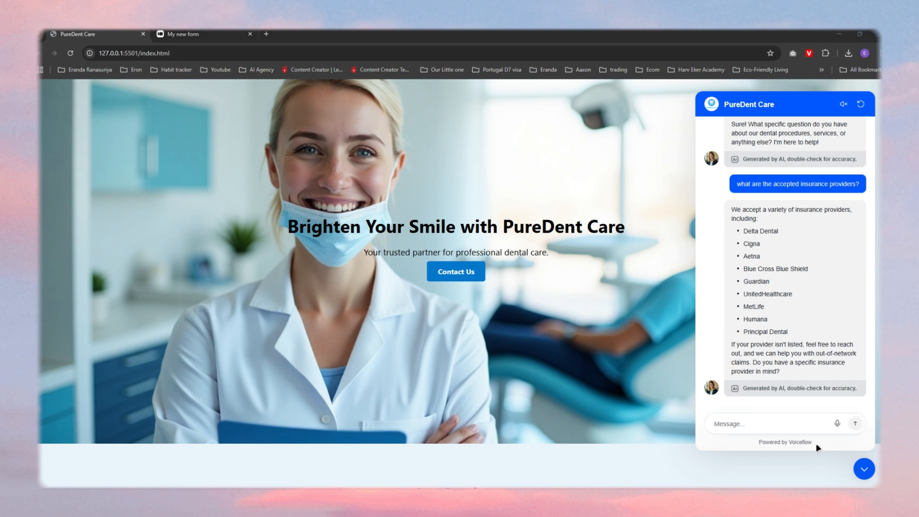
left_click(755, 423)
type("What if I don't have insurance?")
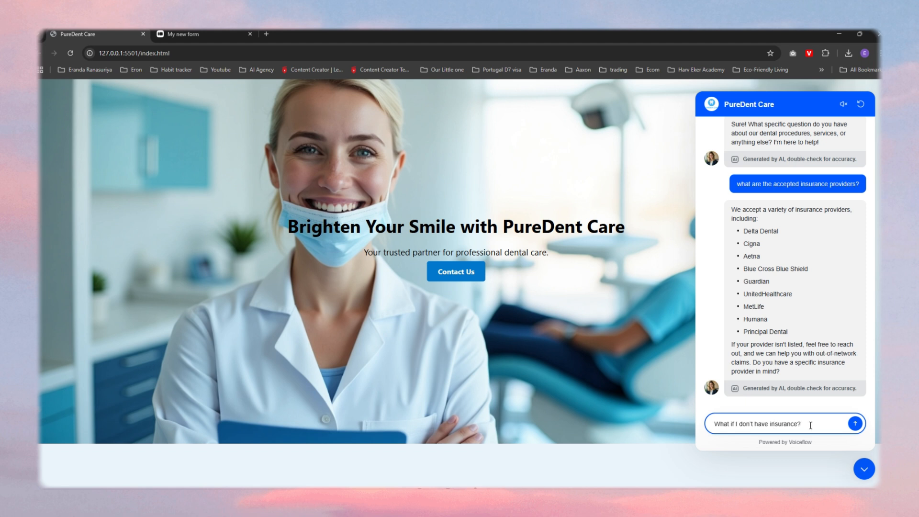
key("Return")
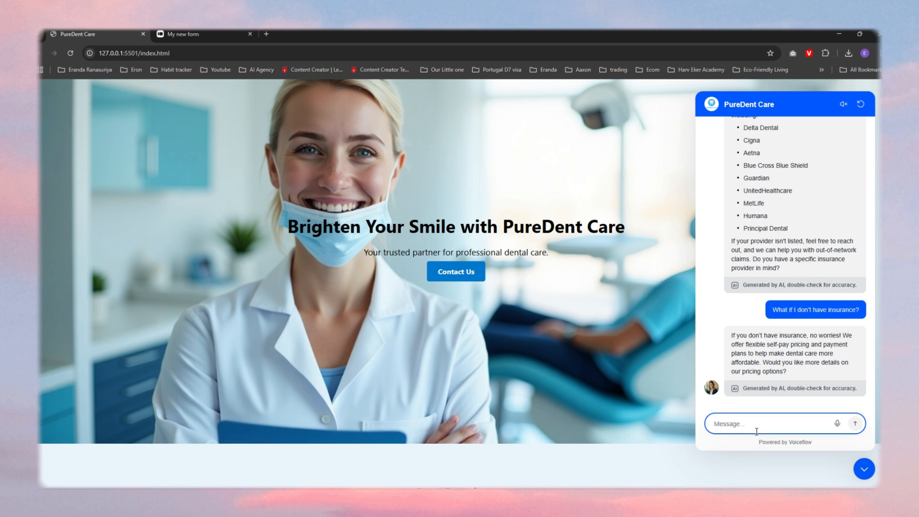
Step: Accept the assistant's offer of more pricing details by replying "yes please."
type("yes plsease.")
key("Return")
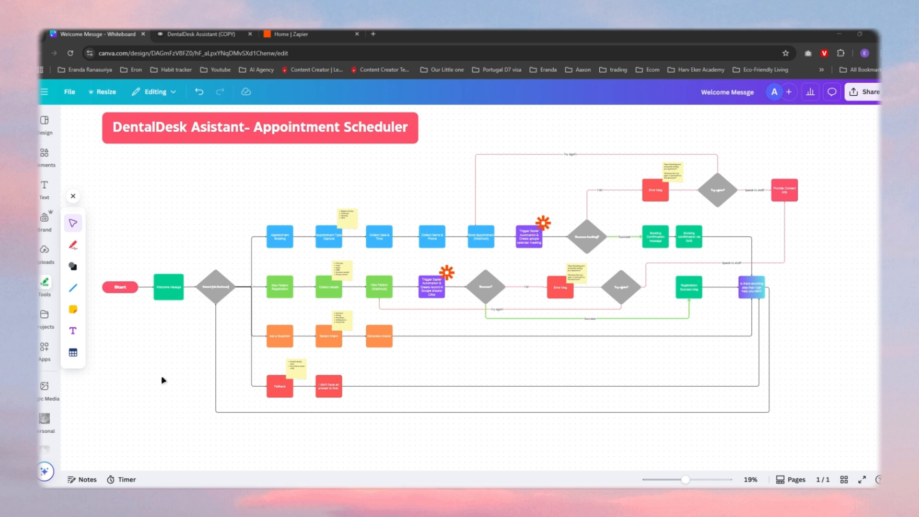
Step: On the Canva whiteboard, examine the appointment flow block by block, from Appointment Booking to the Zapier step that creates the Google Calendar meeting
left_click_drag(686, 479, 693, 479)
scroll(390, 388, "left", 5)
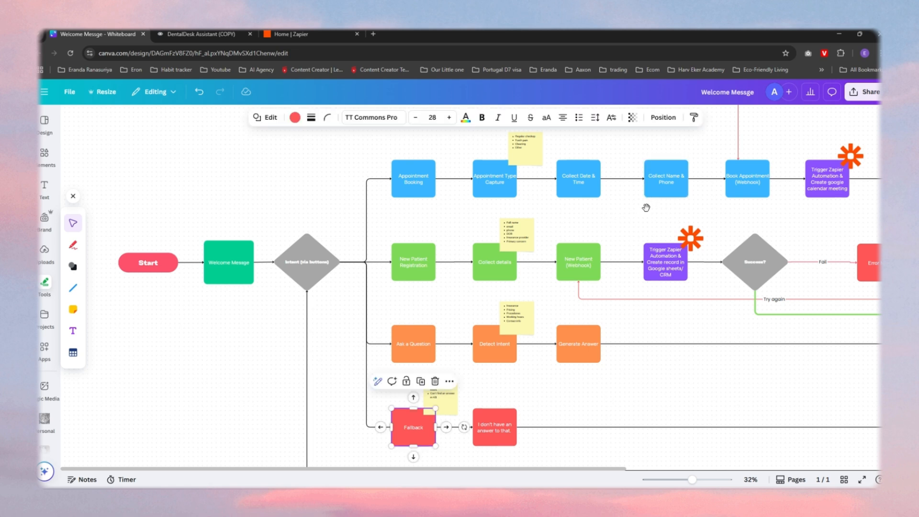
left_click_drag(644, 209, 498, 246)
left_click(261, 211)
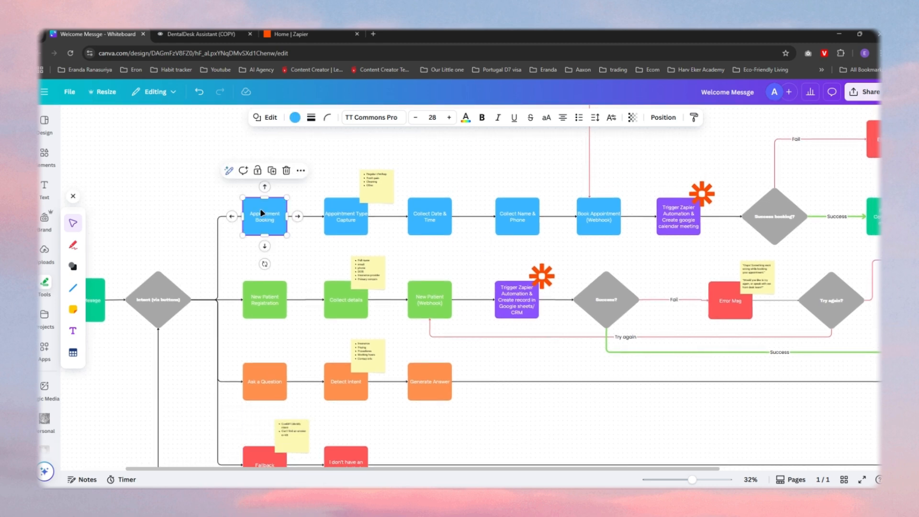
left_click(347, 222)
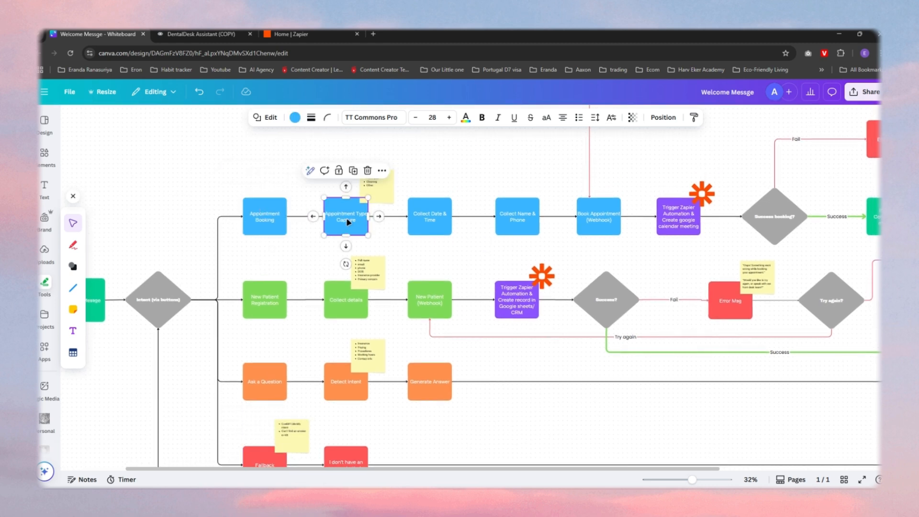
left_click(434, 220)
left_click(530, 222)
left_click(609, 221)
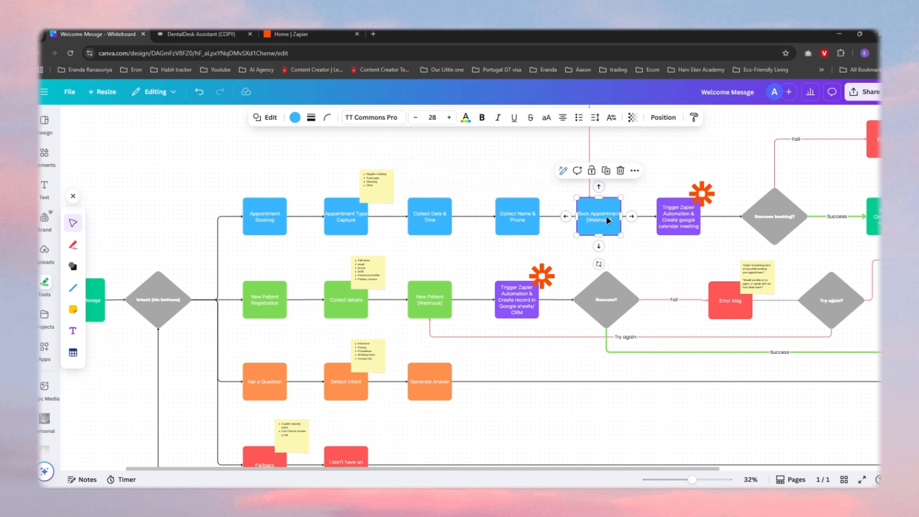
left_click_drag(708, 249, 594, 287)
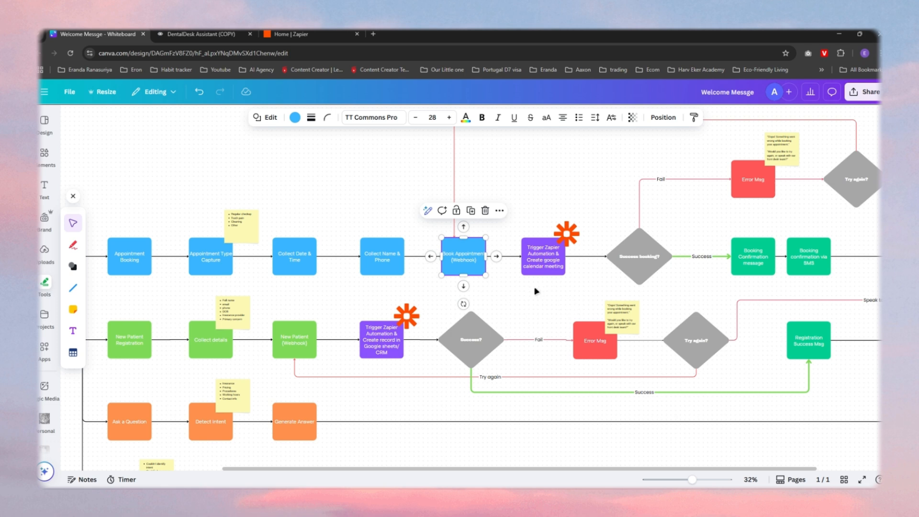
left_click(524, 273)
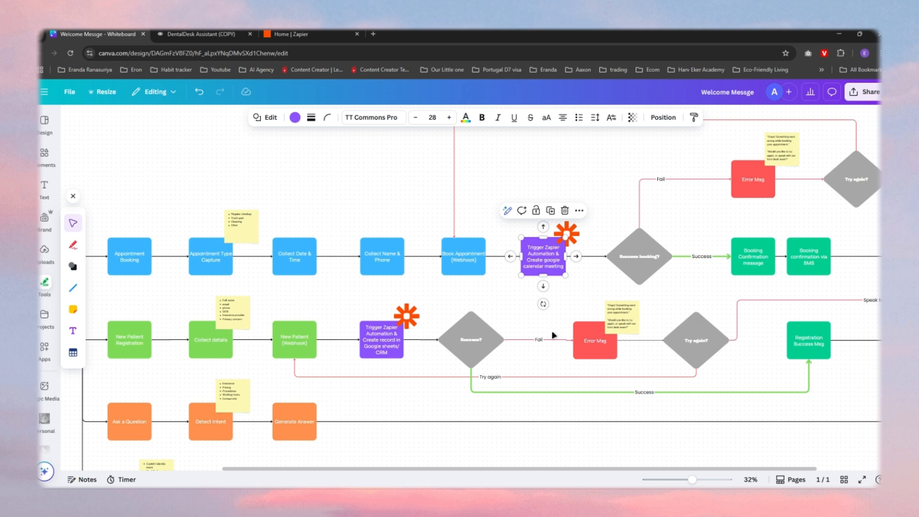
Step: Examine the flowchart's booking success and failure branches, plus the Zapier step that creates a patient record in Google Sheets or CRM
left_click_drag(703, 223, 521, 269)
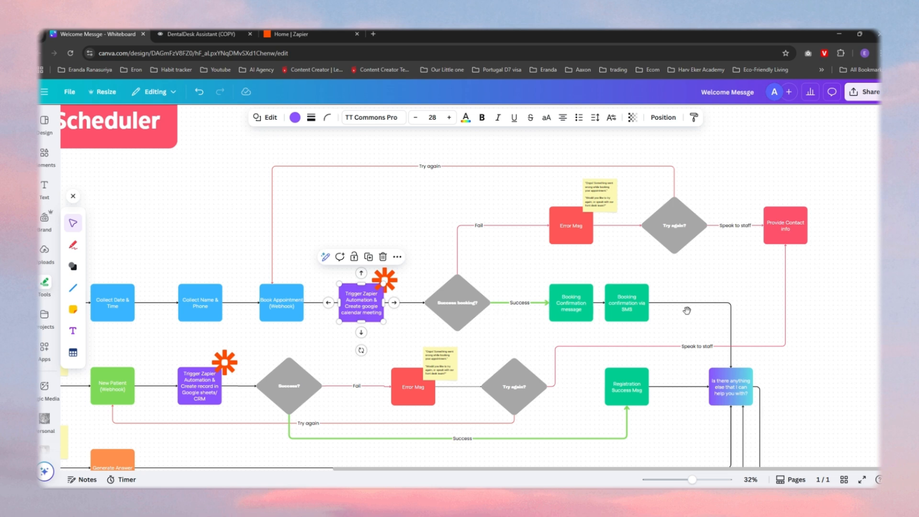
left_click_drag(230, 338, 561, 206)
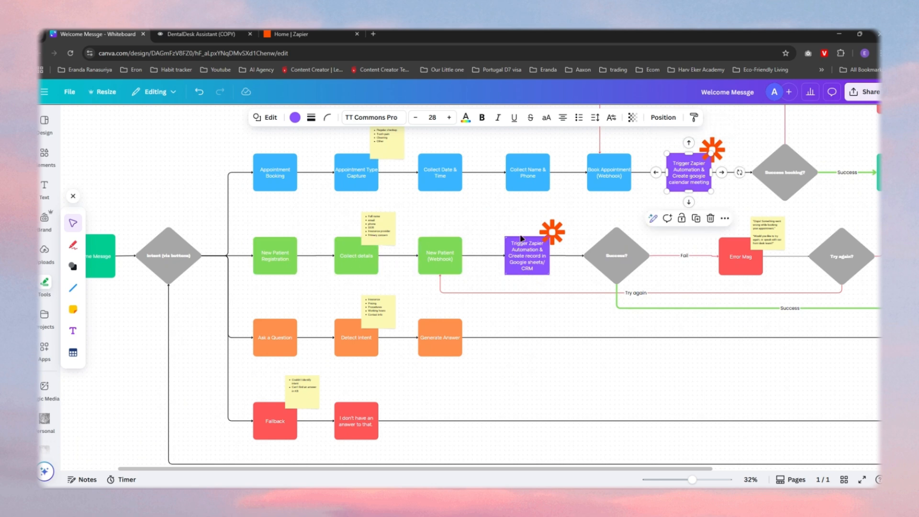
left_click(531, 253)
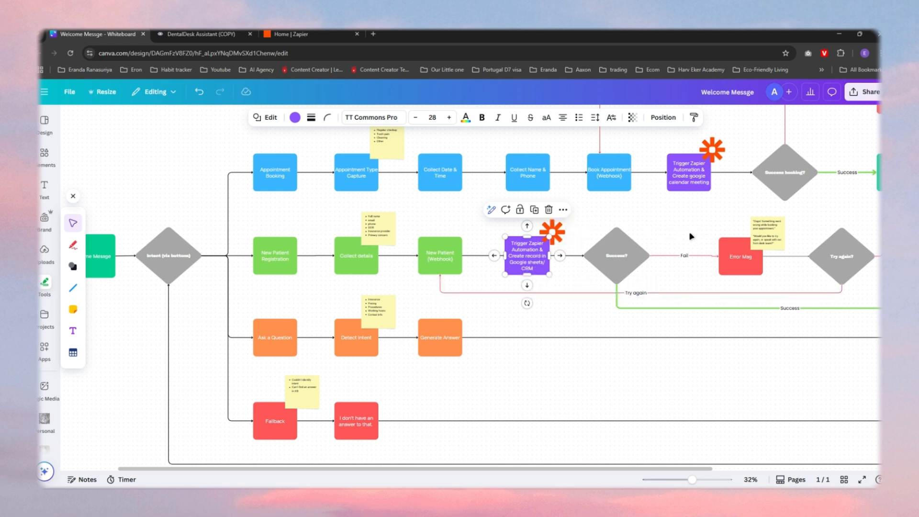
Step: Trace the Ask a Question branch from its first block to the closing "Is there anything else that I can help you with?" block
left_click(275, 337)
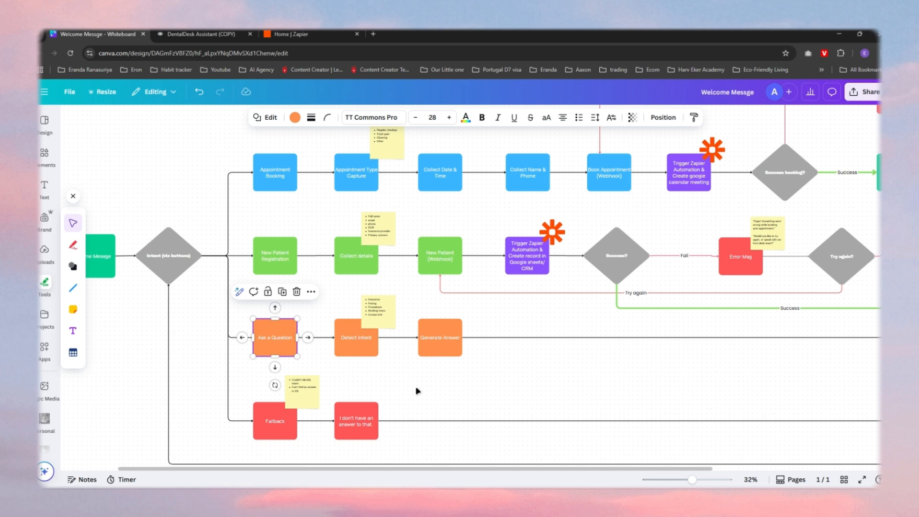
left_click_drag(652, 355, 552, 368)
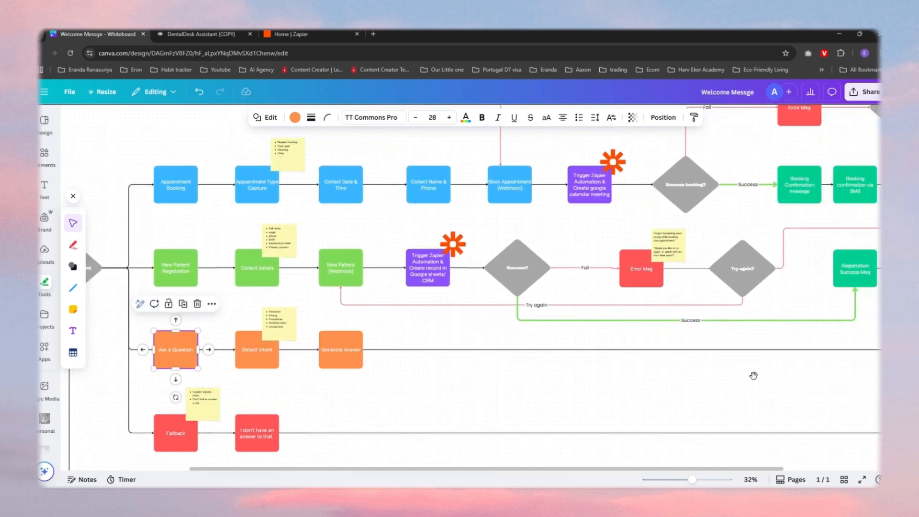
left_click_drag(755, 374, 577, 395)
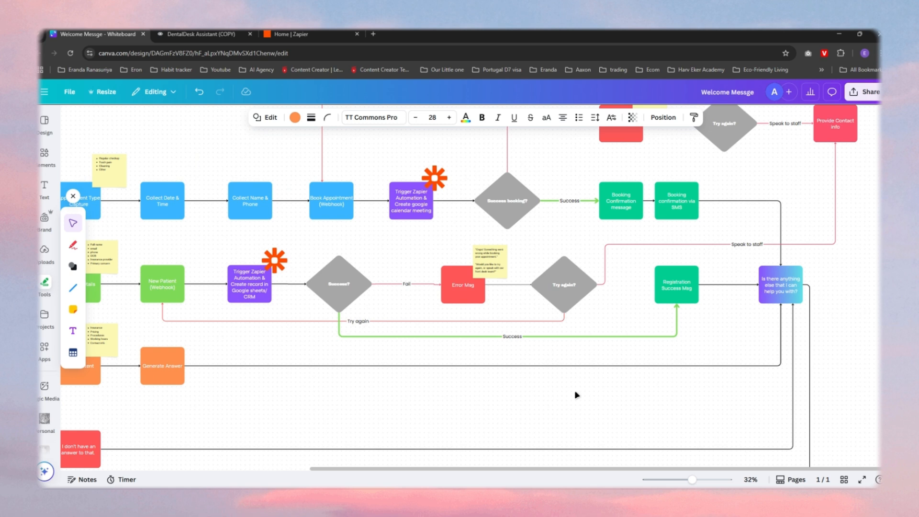
scroll(576, 394, "down", 3)
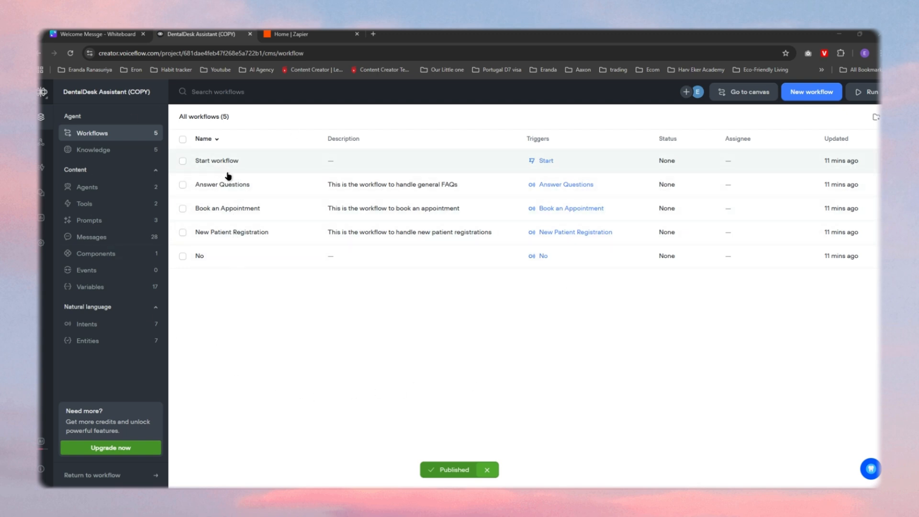
Step: In the Voiceflow project's knowledge base, open Insurance Coverage - PureDent Care.pdf and read its accepted providers and insurance FAQs
left_click(103, 152)
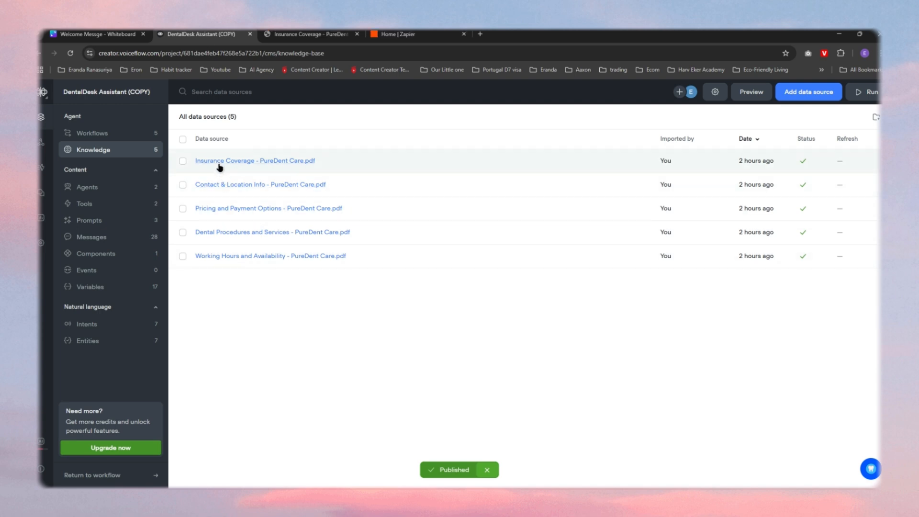
left_click(244, 161)
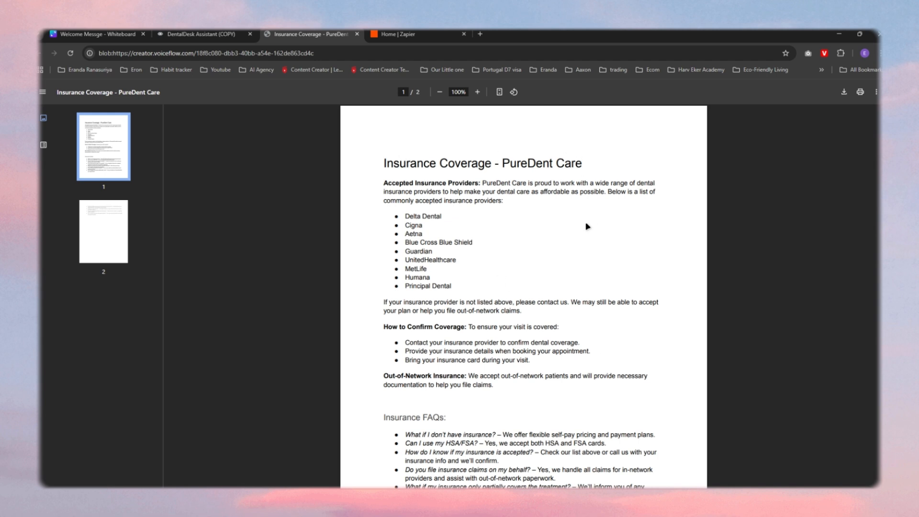
scroll(588, 226, "down", 5)
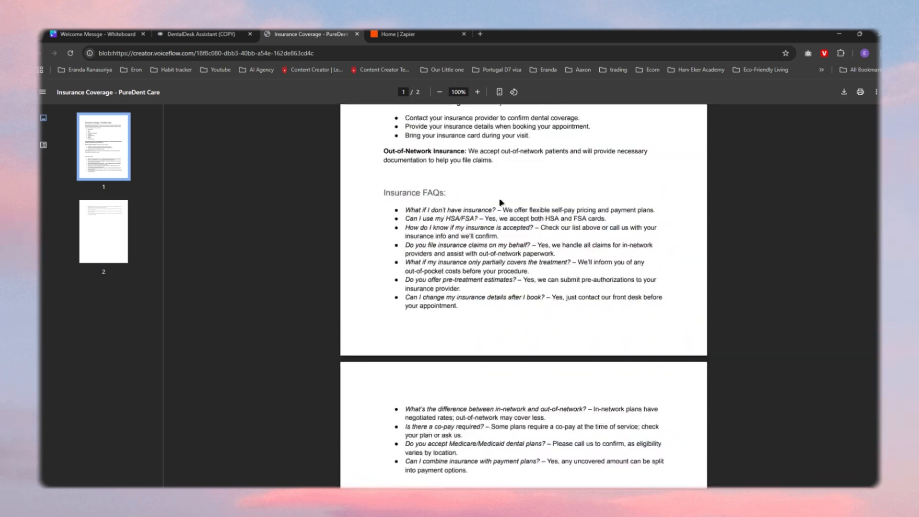
scroll(522, 258, "down", 2)
scroll(529, 293, "up", 2)
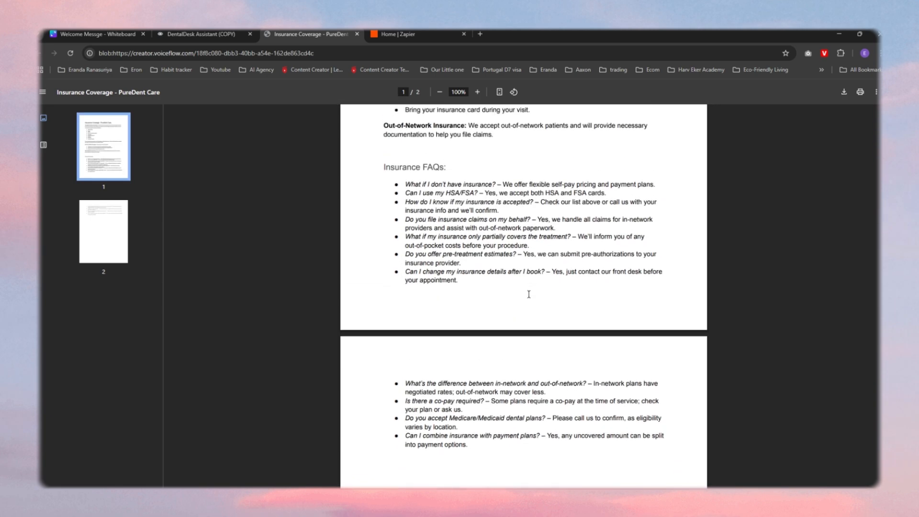
scroll(529, 294, "up", 4)
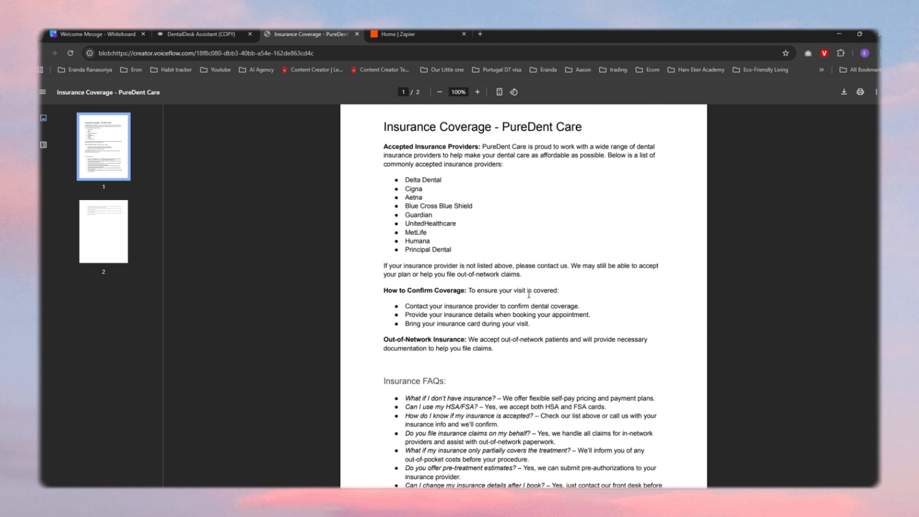
scroll(530, 294, "up", 1)
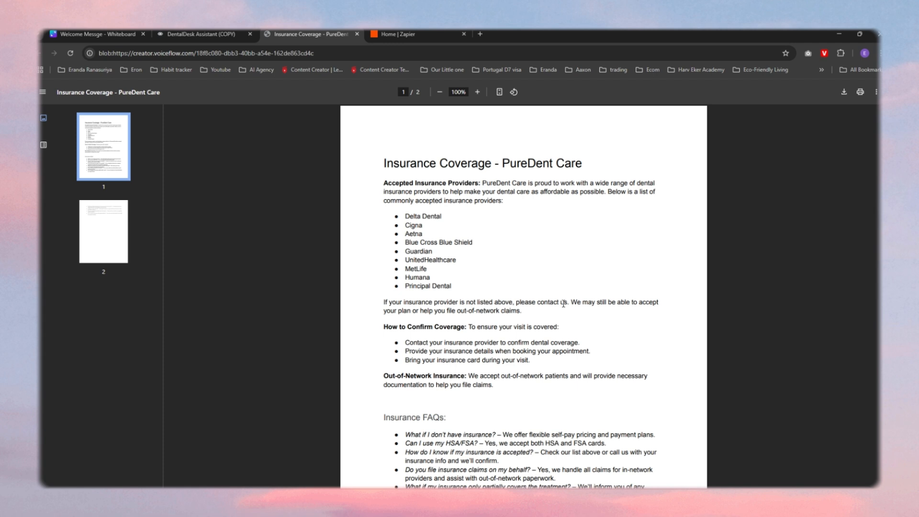
scroll(564, 303, "down", 2)
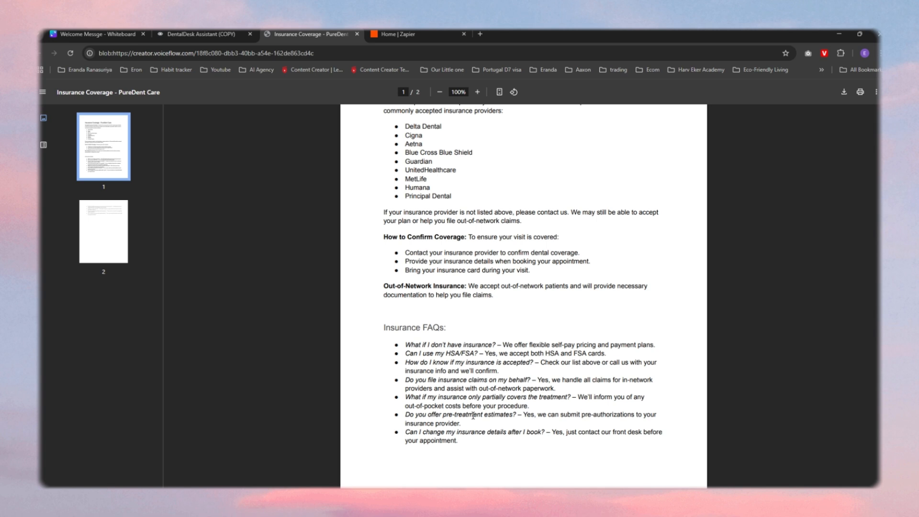
Step: Return to the DentalDesk Assistant (COPY) project and open the Start workflow on the canvas
key("ctrl+shift+Tab")
left_click(122, 134)
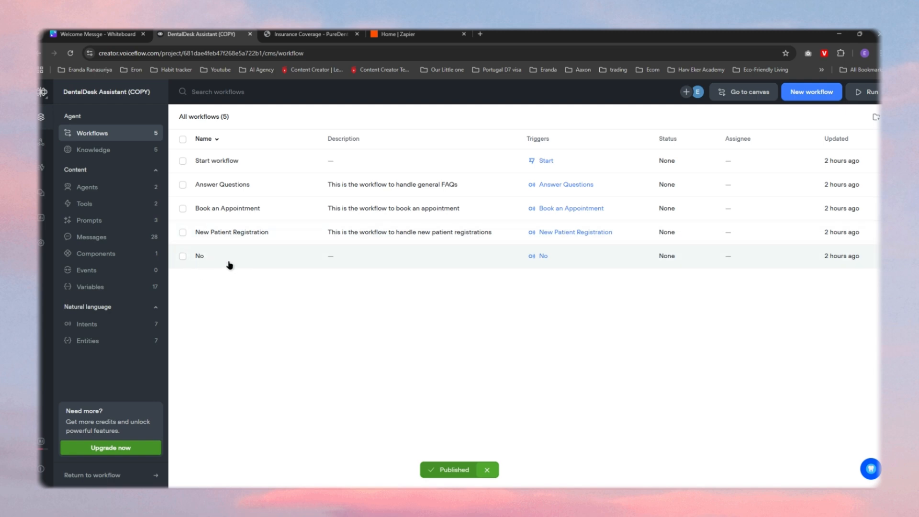
left_click(216, 163)
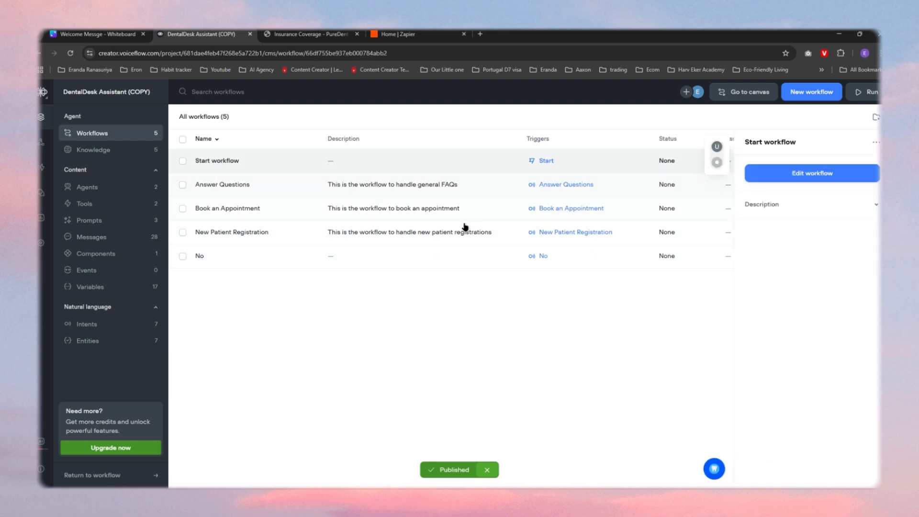
left_click(803, 176)
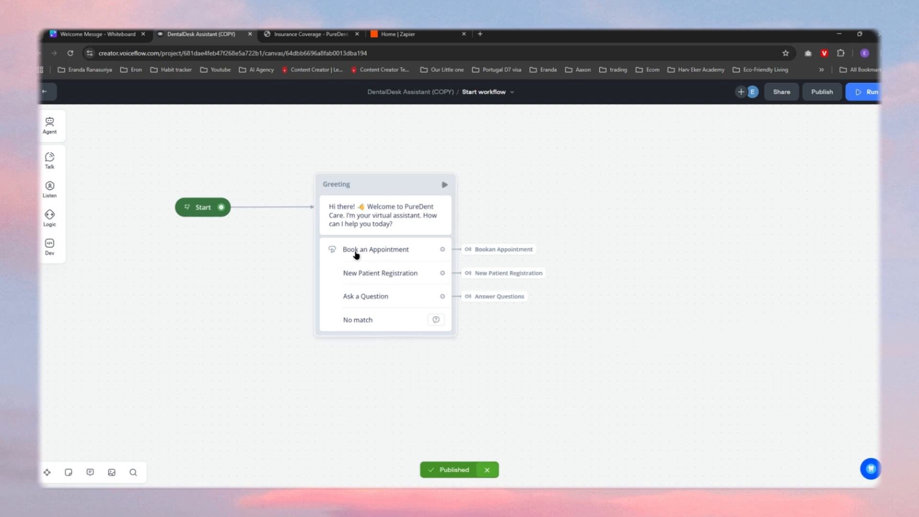
Step: Compare the Greeting block and its buttons with the live PureDent Care chat widget, and return to the workflow list
left_click(872, 471)
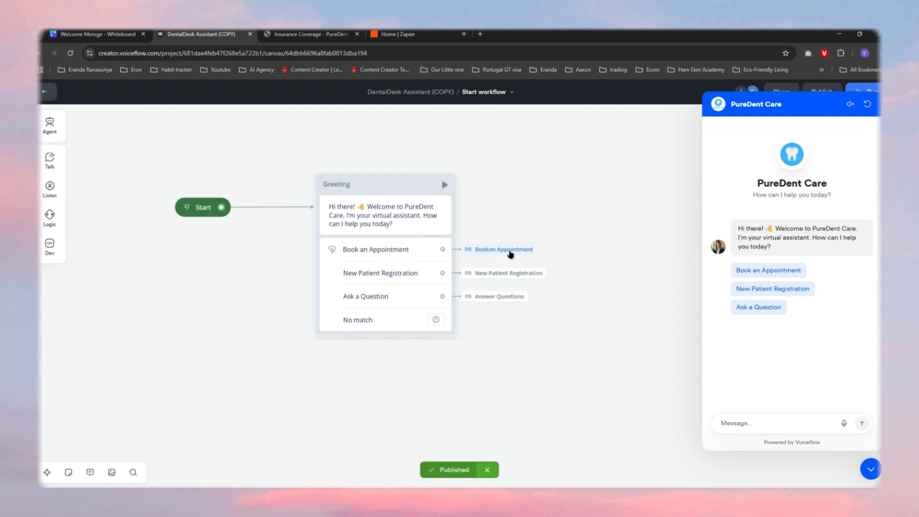
mouse_move(510, 254)
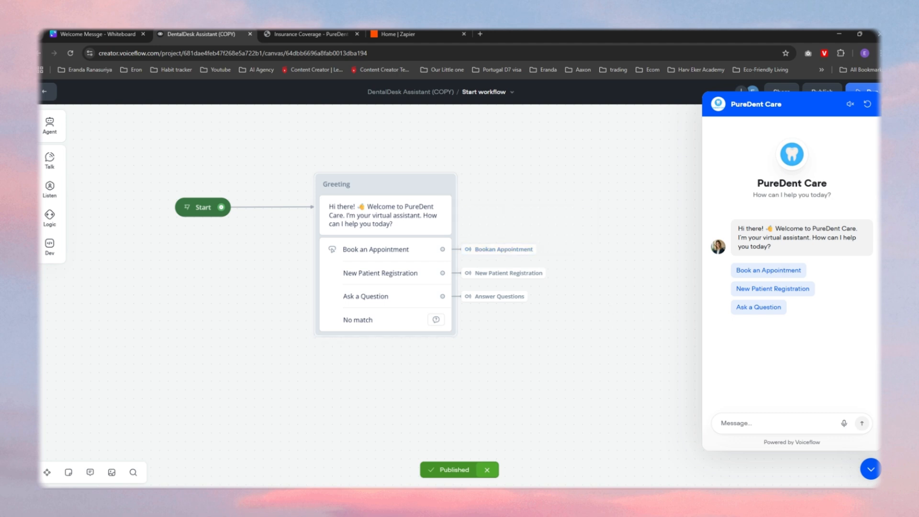
left_click(870, 469)
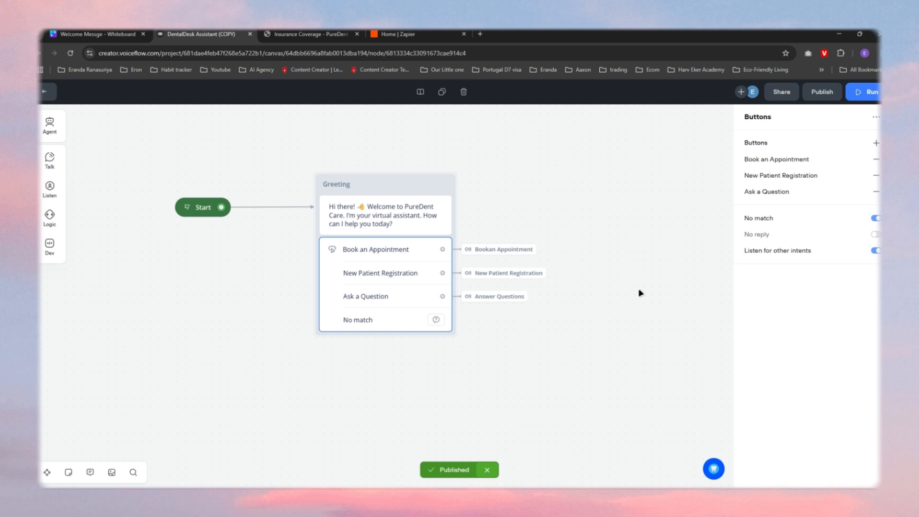
left_click(46, 95)
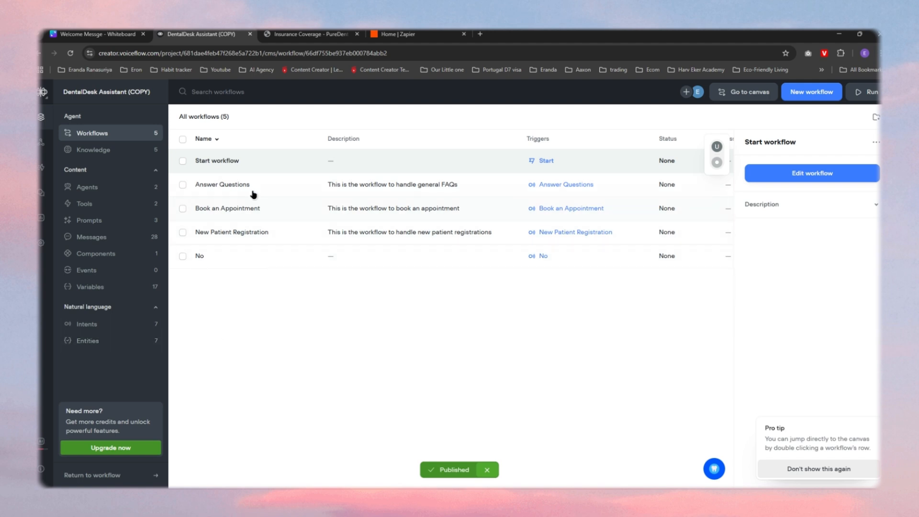
Step: Open the project's intents, examine the Book an Appointment intent's utterances, and close its details
left_click(87, 326)
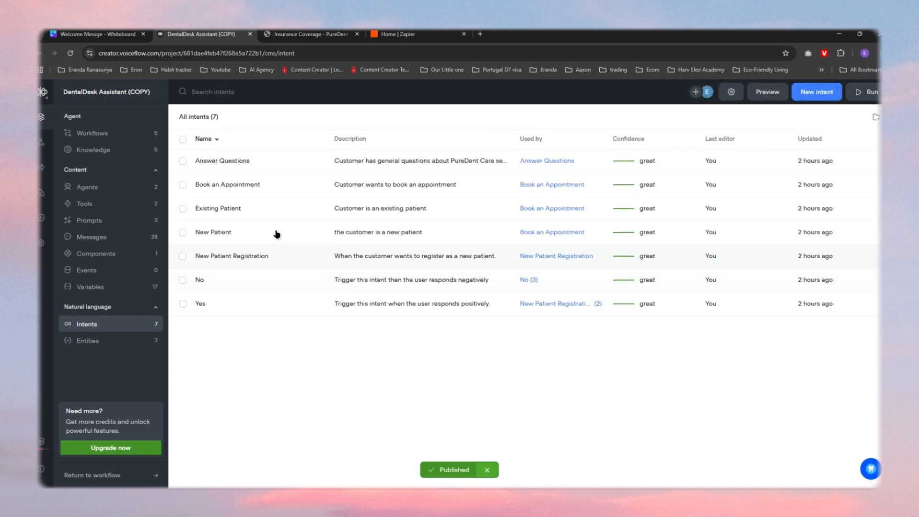
left_click(243, 186)
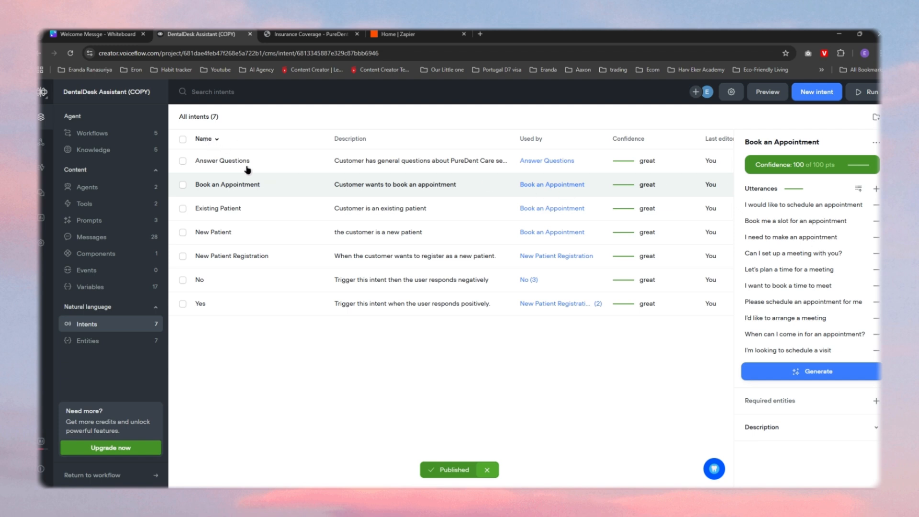
left_click(289, 362)
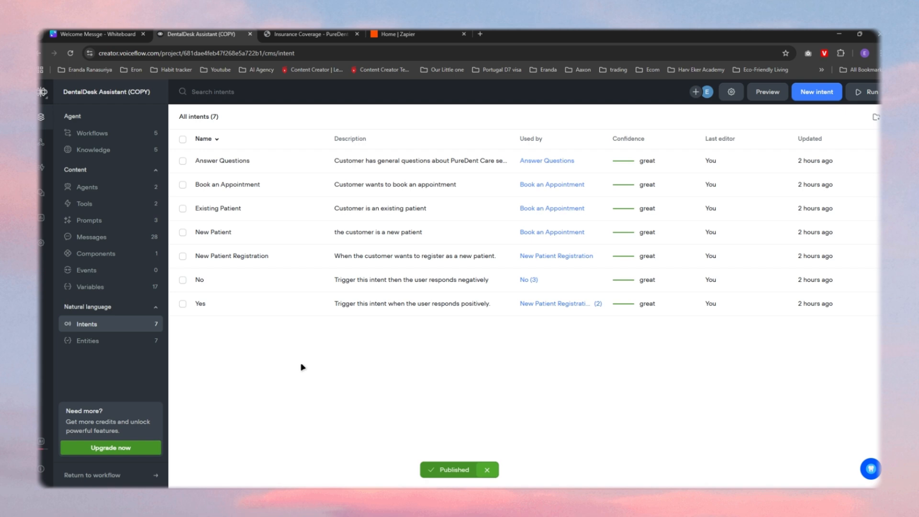
Step: Open the Book an Appointment workflow on the canvas and look over its blocks from the new-or-existing patient question onward
left_click(107, 135)
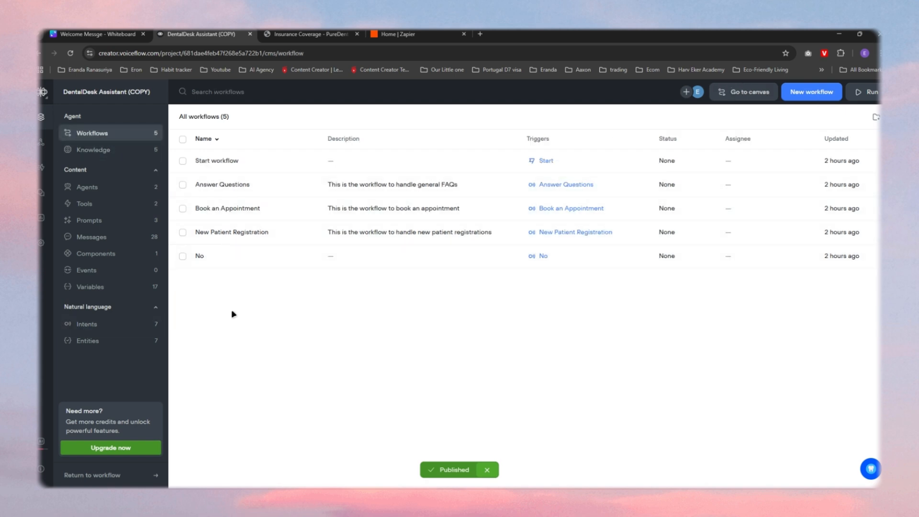
left_click(230, 213)
left_click(764, 174)
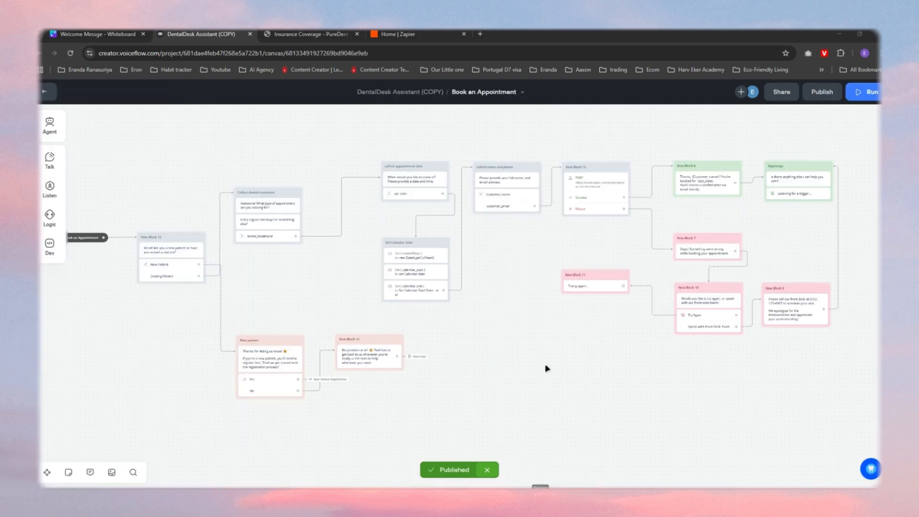
scroll(435, 301, "down", 2)
scroll(473, 310, "up", 1)
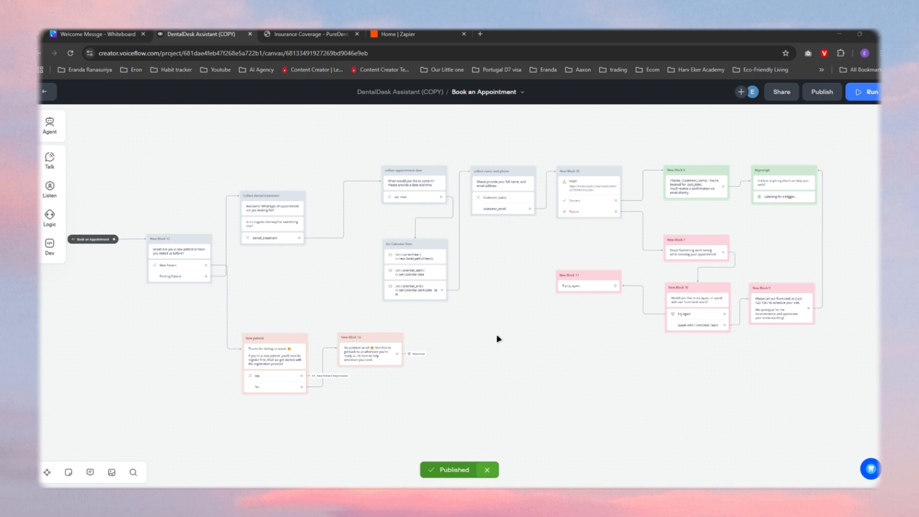
scroll(298, 281, "up", 2)
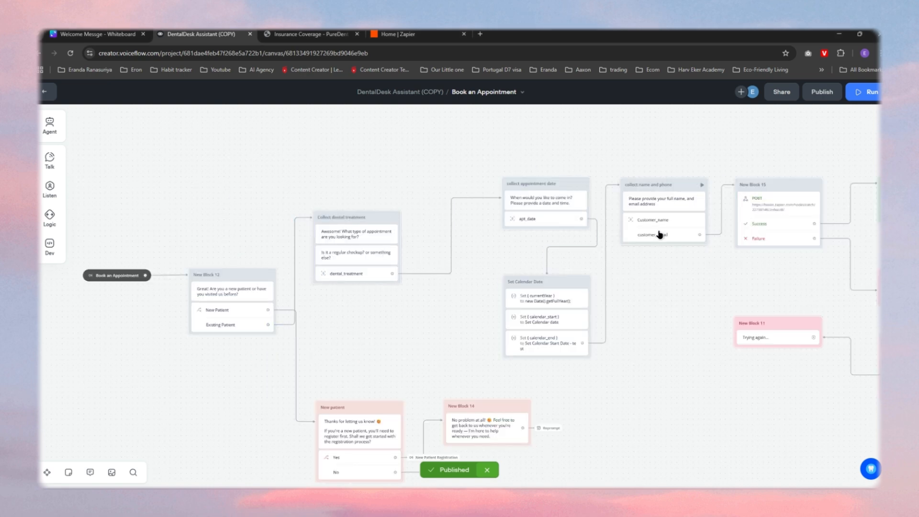
Step: Examine the booking workflow's Zapier webhook POST request and its form data fields, and return to the workflow list
left_click_drag(683, 275, 524, 286)
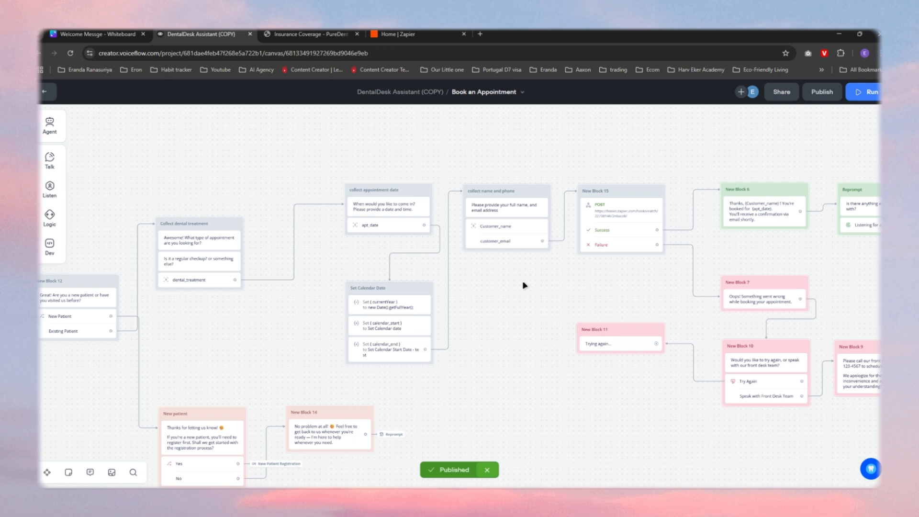
left_click_drag(558, 277, 509, 283)
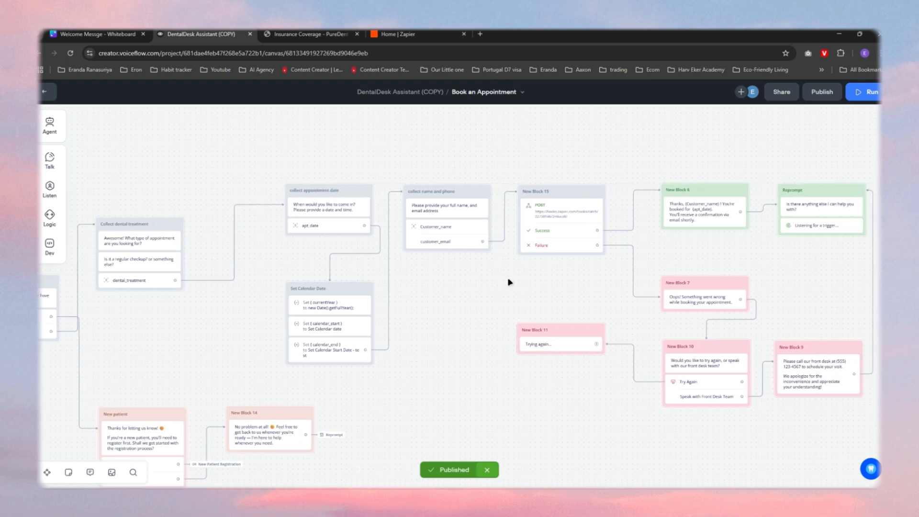
left_click(573, 221)
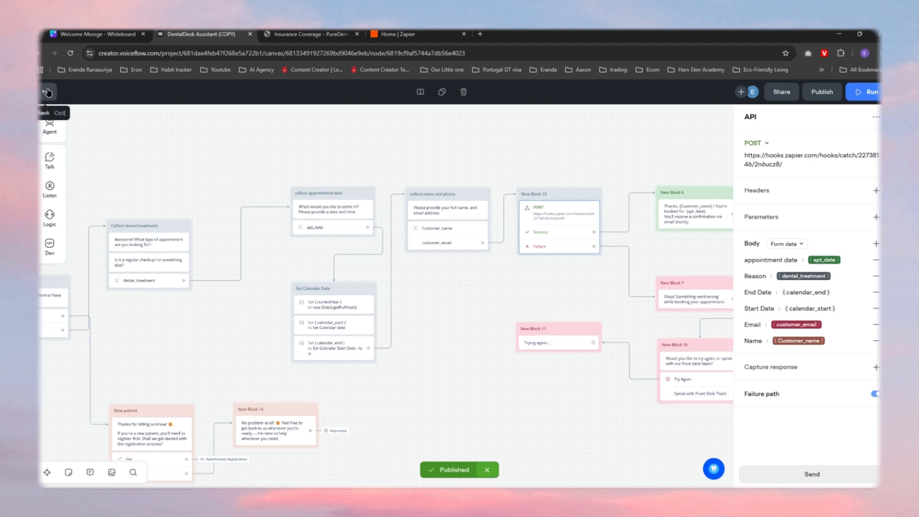
left_click(48, 92)
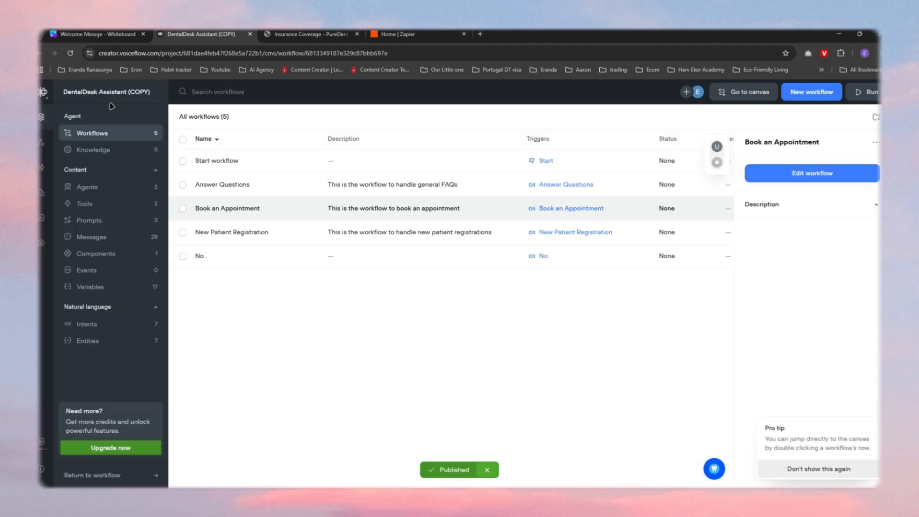
Step: Open the New Patient Registration workflow on the canvas and inspect the card linking to the registration form
left_click(240, 232)
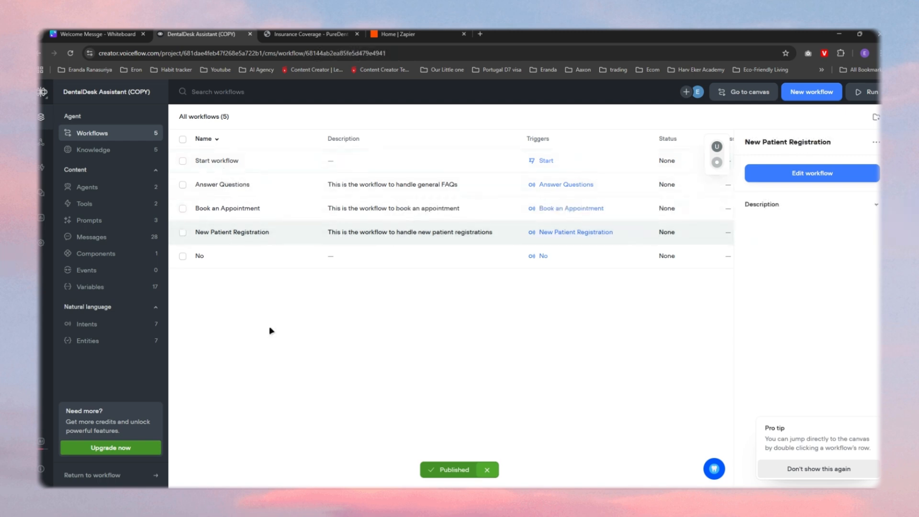
left_click(828, 177)
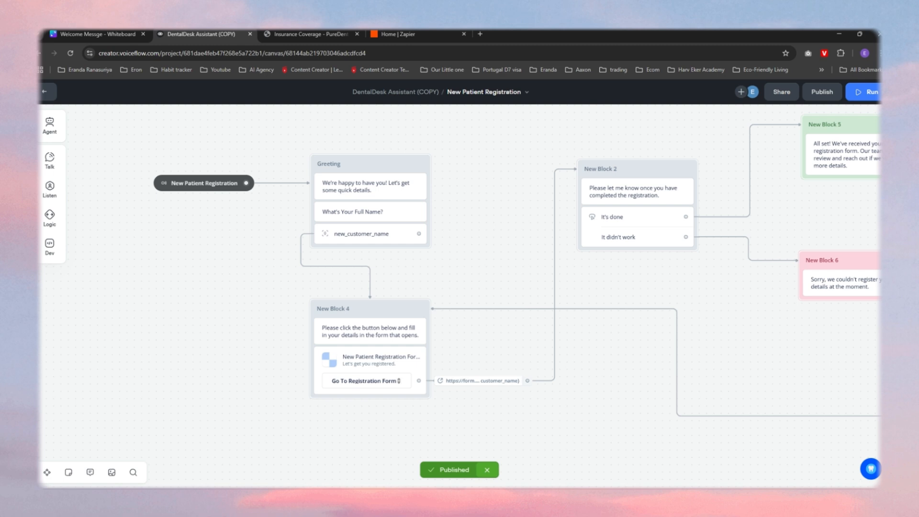
left_click(374, 359)
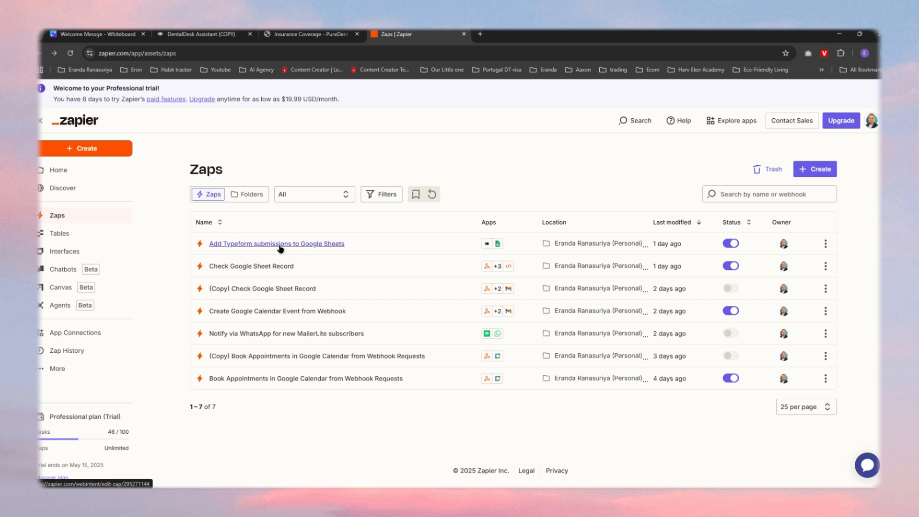
Step: Open the Add Typeform submissions to Google Sheets Zap, inspect its New Entry trigger and Create Spreadsheet Row fields, and return to the Zap list
left_click(280, 246)
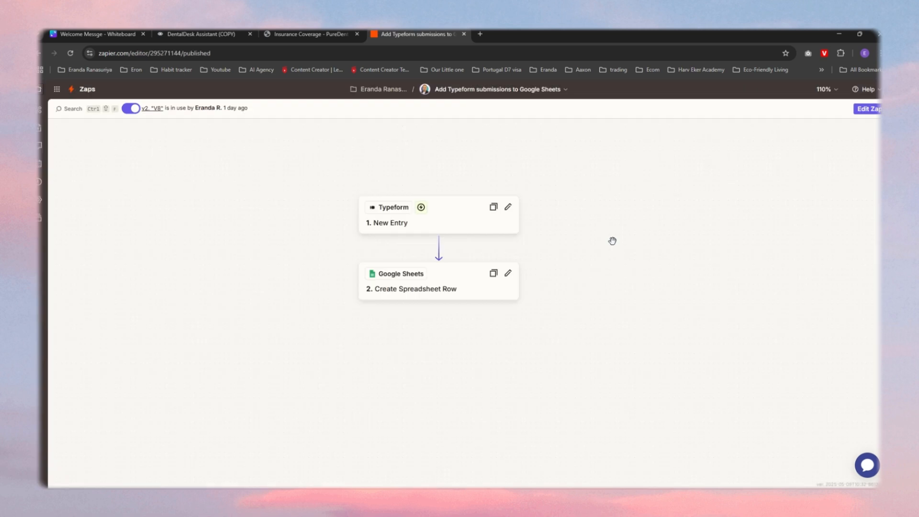
left_click(449, 229)
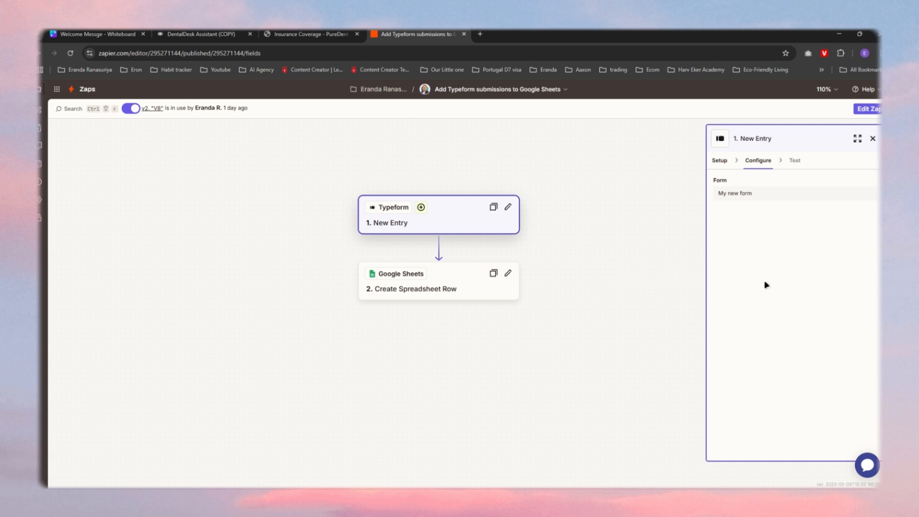
left_click(723, 162)
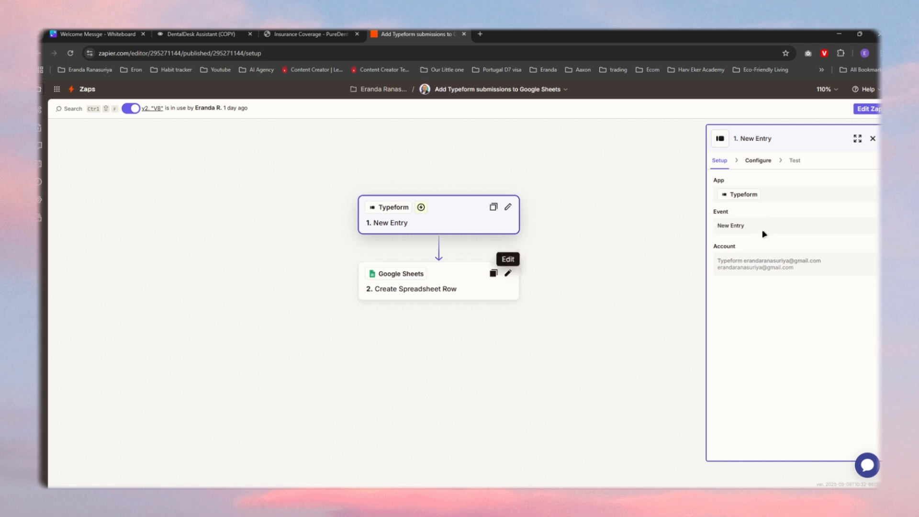
left_click(450, 291)
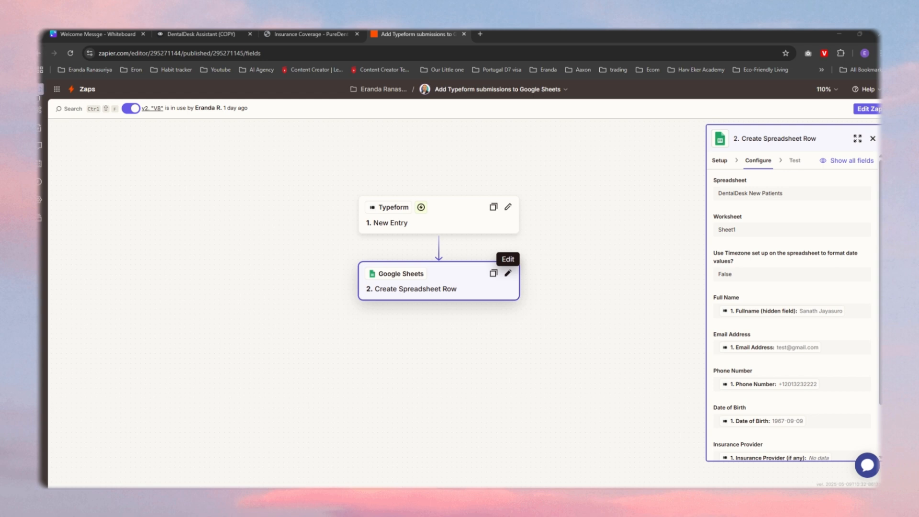
left_click(41, 90)
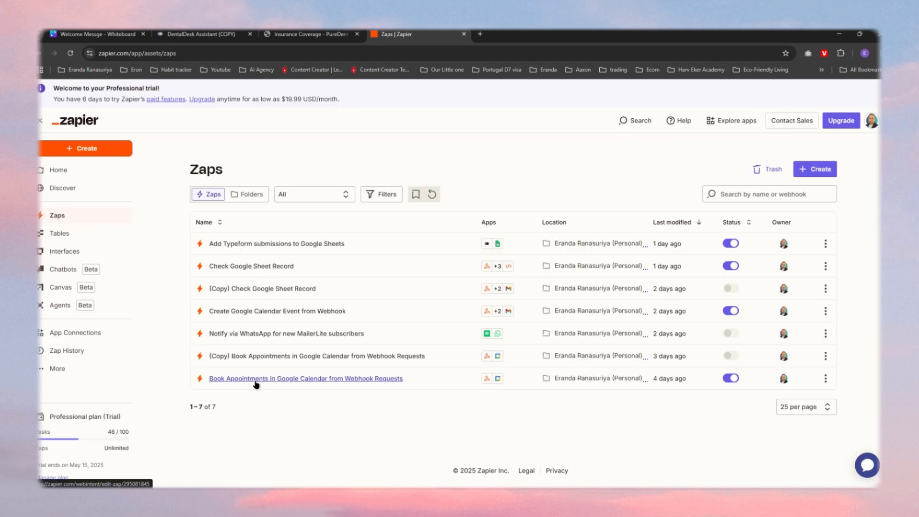
Step: Open the active Book Appointments in Google Calendar from Webhook Requests Zap and inspect its Catch Hook trigger configuration
left_click(282, 379)
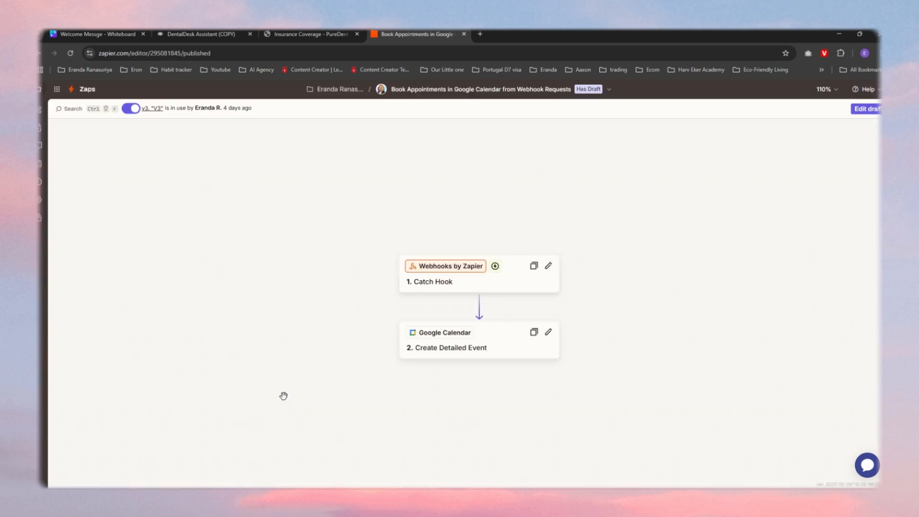
left_click_drag(659, 291, 581, 271)
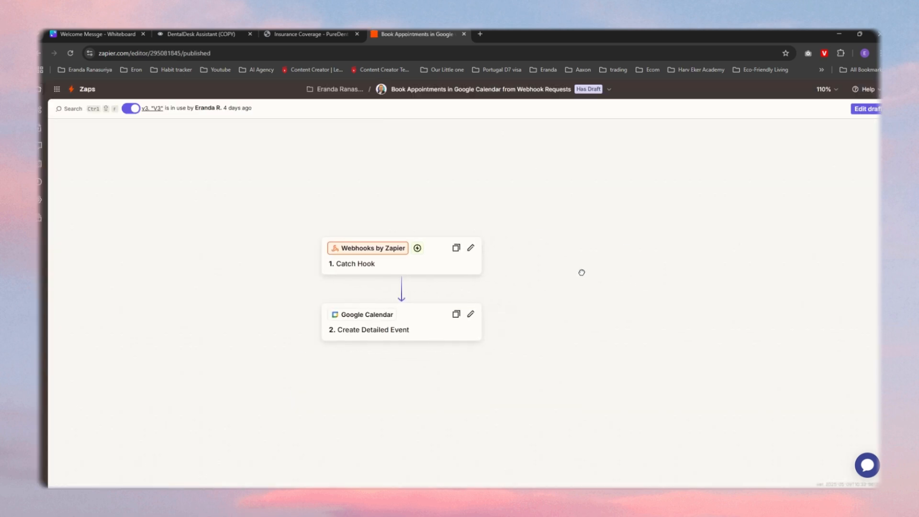
left_click(427, 266)
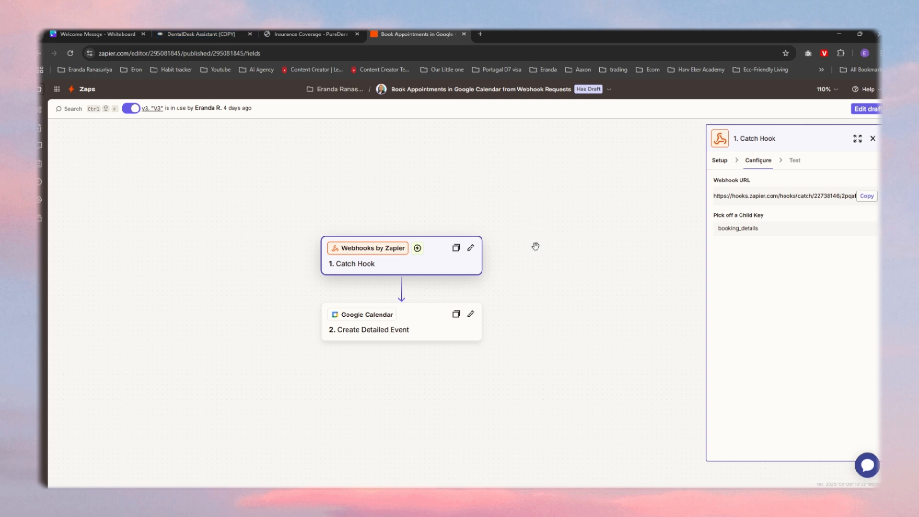
Step: Examine the field mappings of the Google Calendar Create Detailed Event action, from the calendar and summary through the attendees and event type
left_click(431, 328)
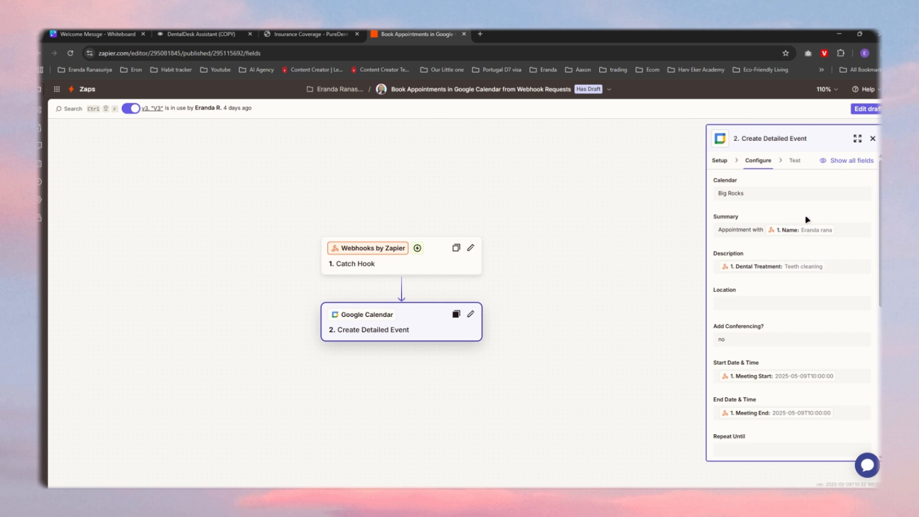
scroll(776, 301, "down", 3)
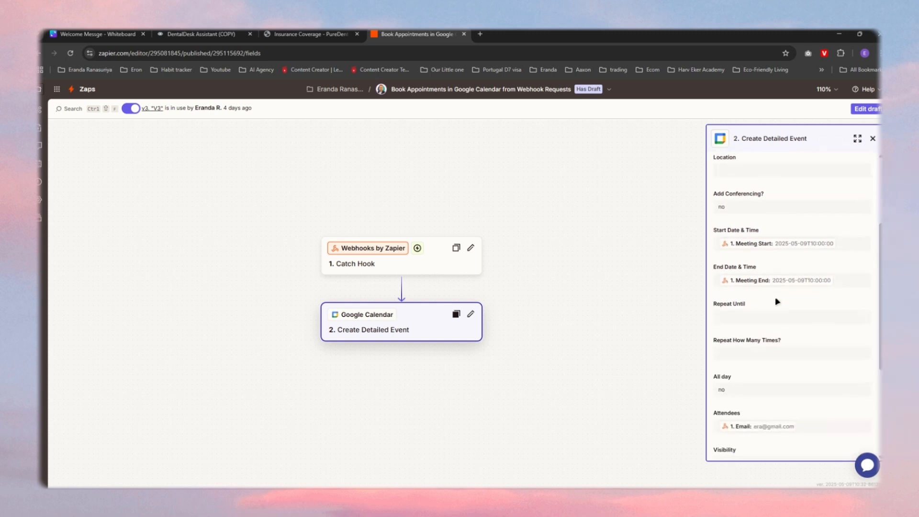
scroll(777, 302, "down", 4)
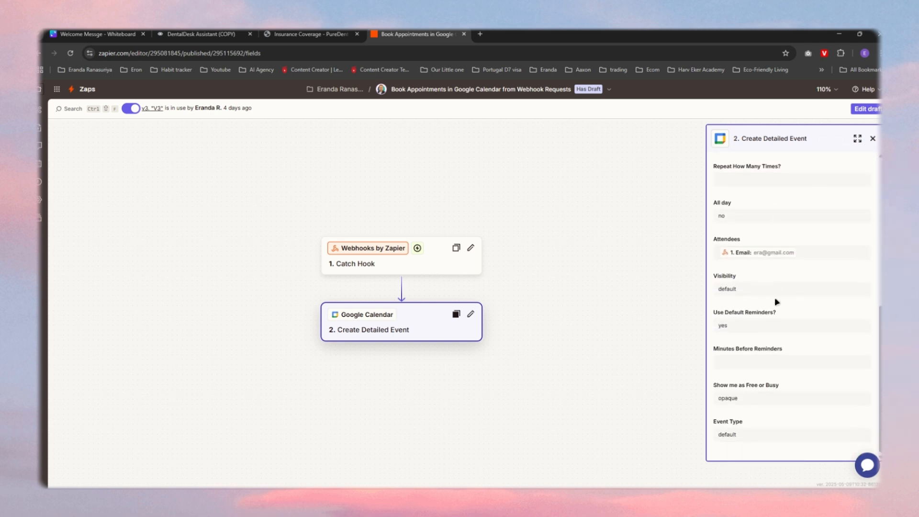
scroll(776, 300, "up", 8)
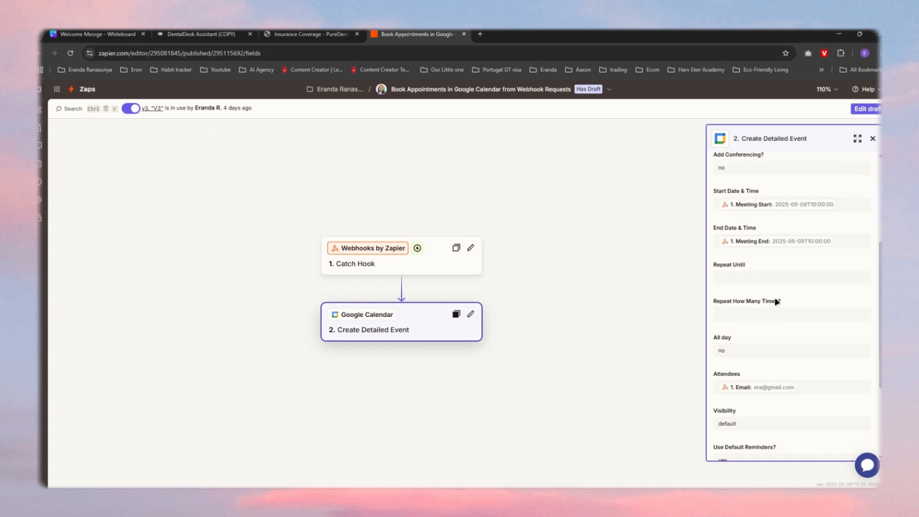